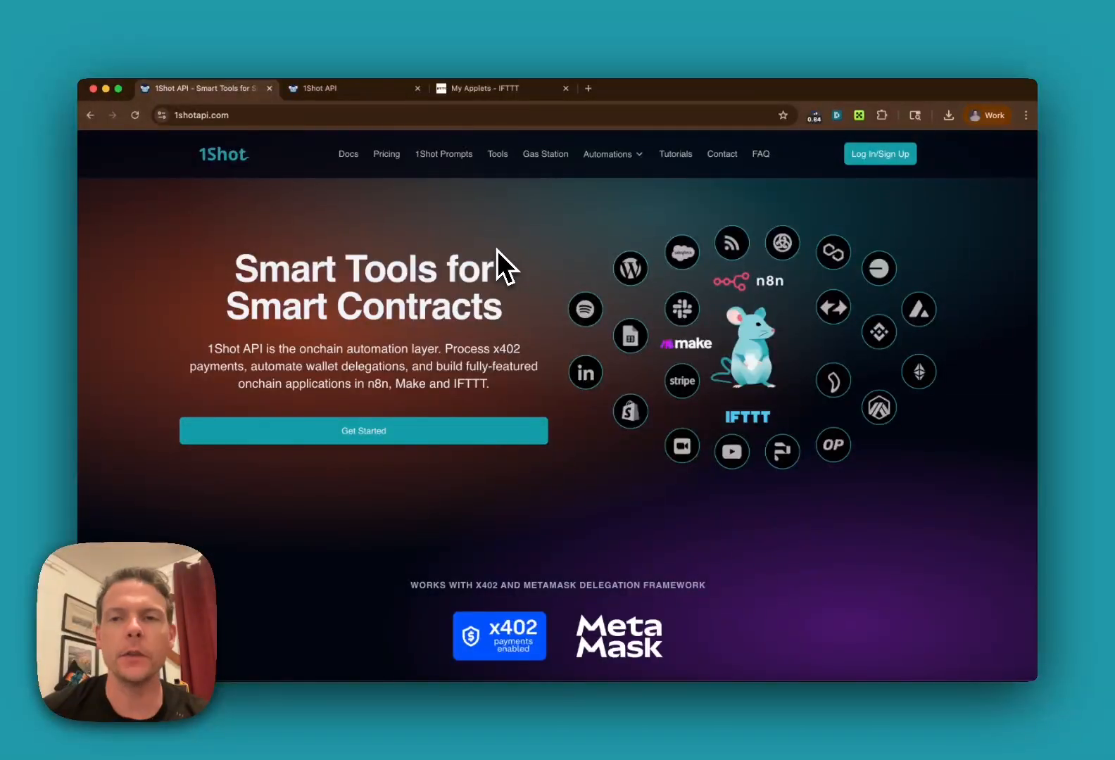
Switch to the personal Chrome profile and open the MetaMask wallet extension.
{"action": "left_click", "coordinate": [989, 116]}
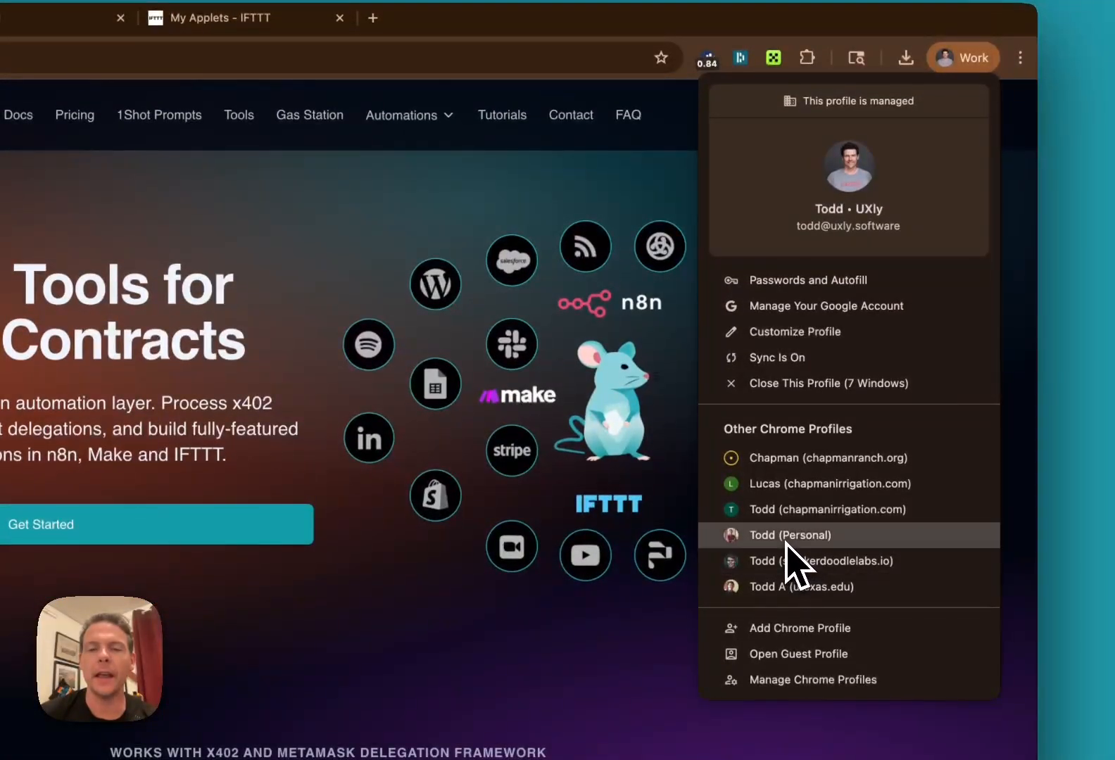
{"action": "left_click", "coordinate": [792, 585]}
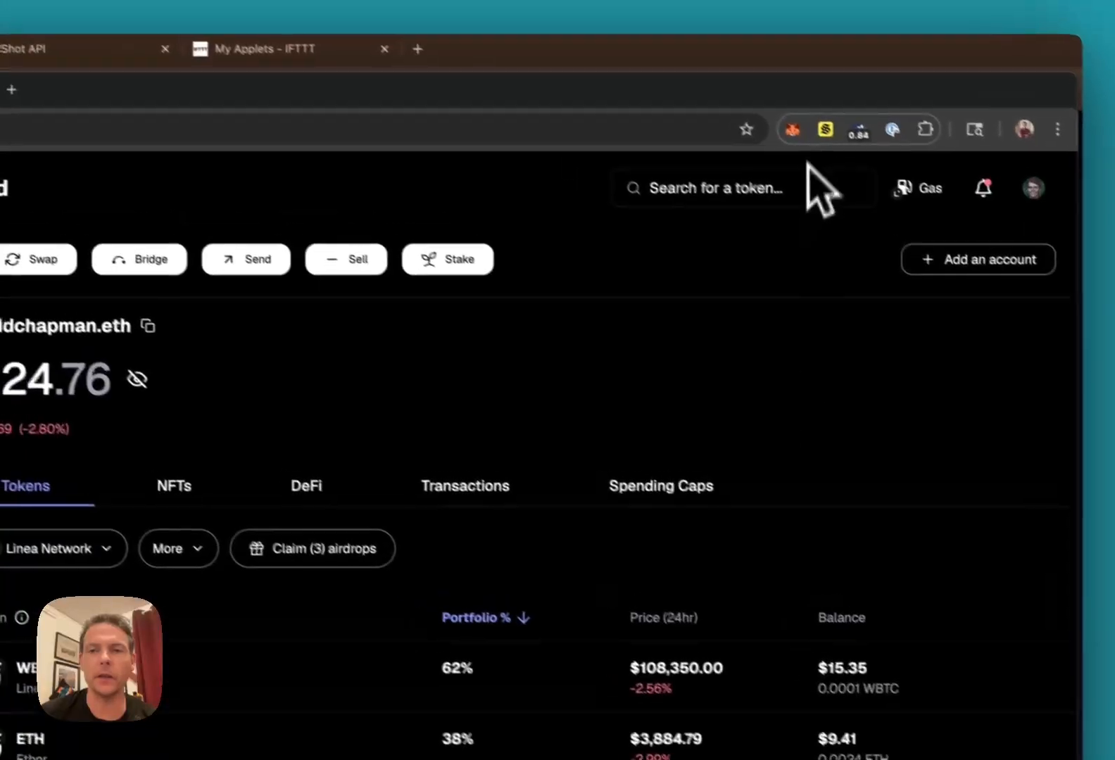
{"action": "left_click", "coordinate": [793, 129]}
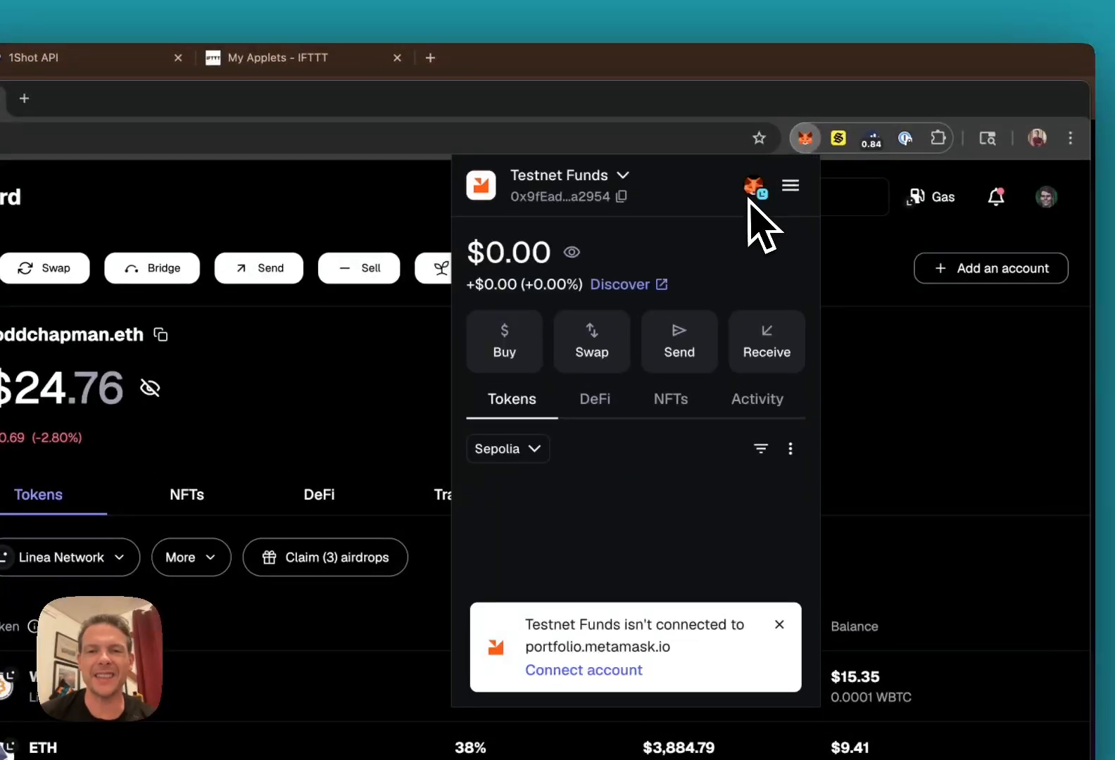
Open the account details of Testnet Funds and review its smart contract account settings per network.
{"action": "left_click", "coordinate": [616, 182]}
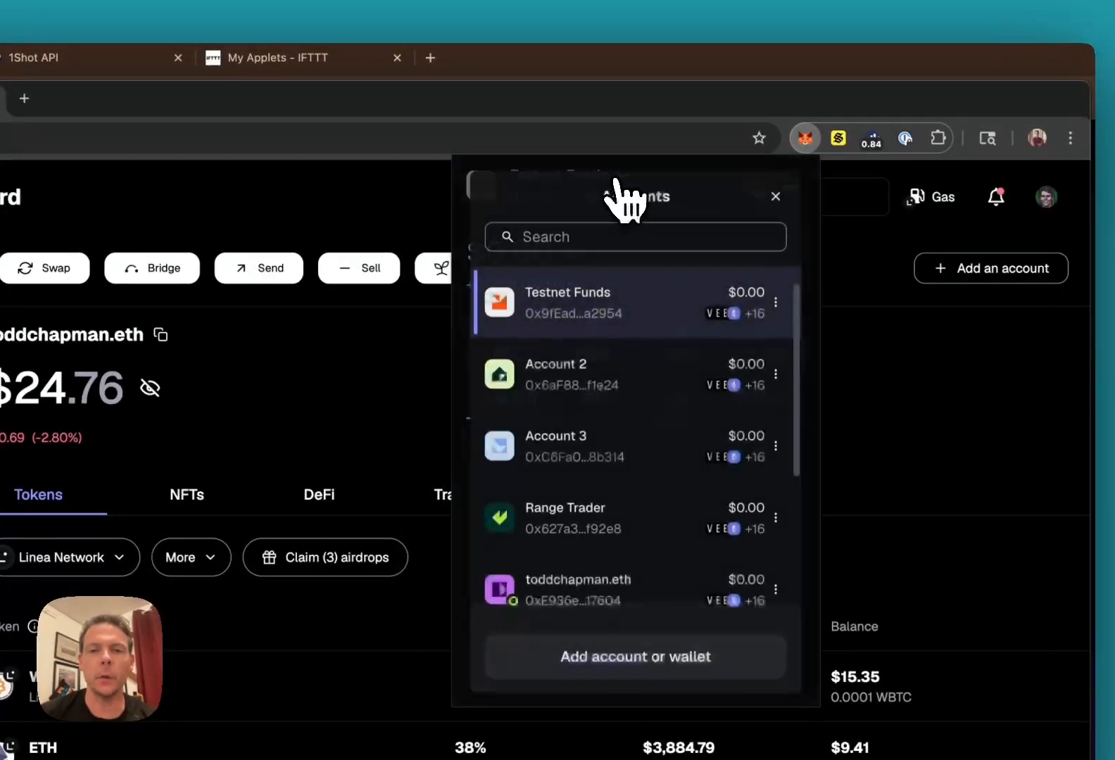
{"action": "left_click", "coordinate": [778, 302]}
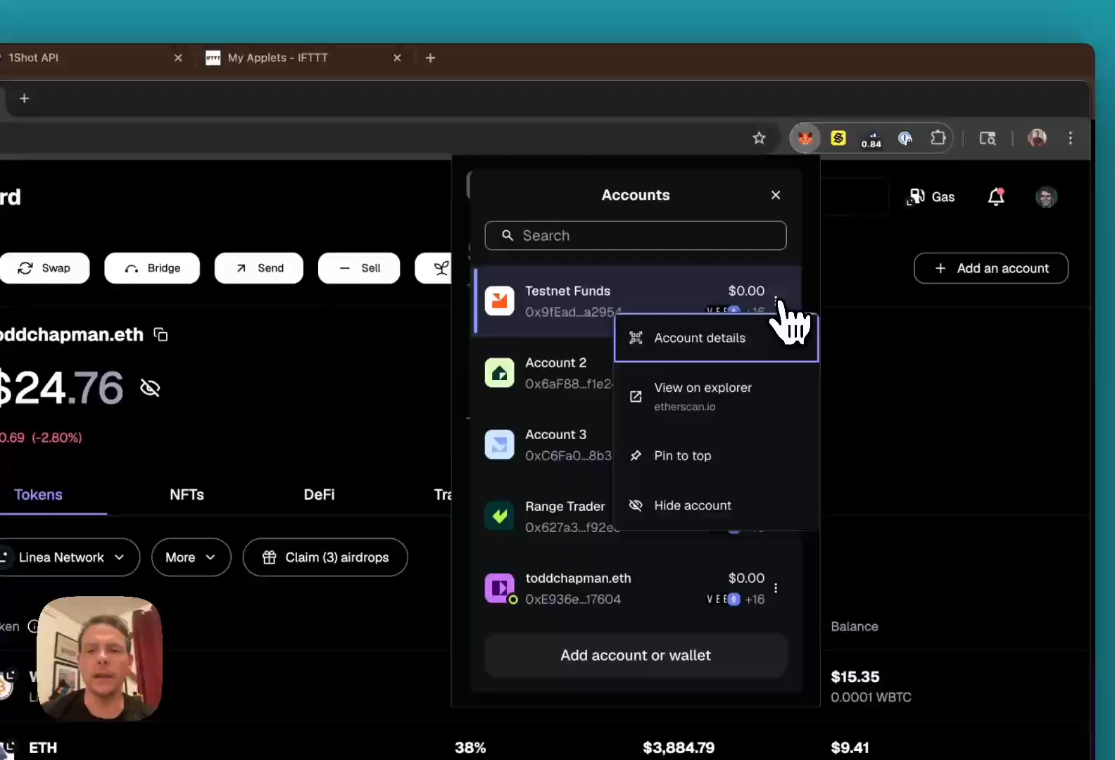
{"action": "left_click", "coordinate": [730, 341]}
{"action": "scroll", "coordinate": [658, 486], "scroll_direction": "down", "scroll_amount": 1}
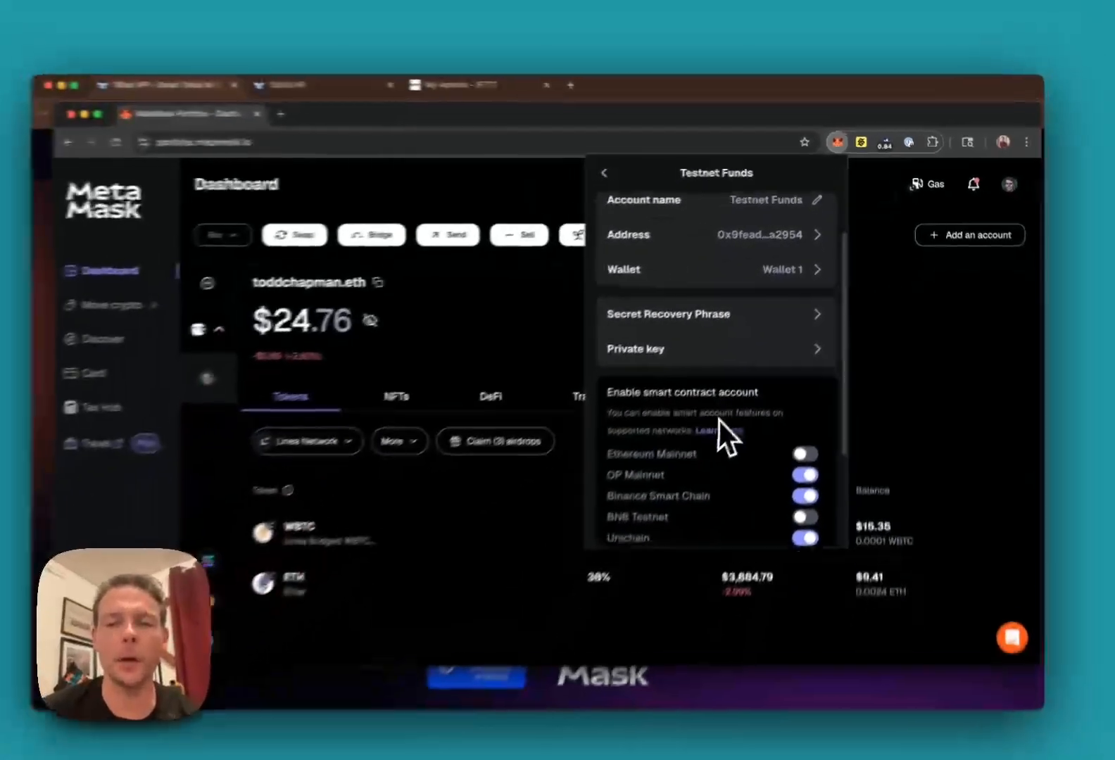
{"action": "scroll", "coordinate": [643, 530], "scroll_direction": "down", "scroll_amount": 3}
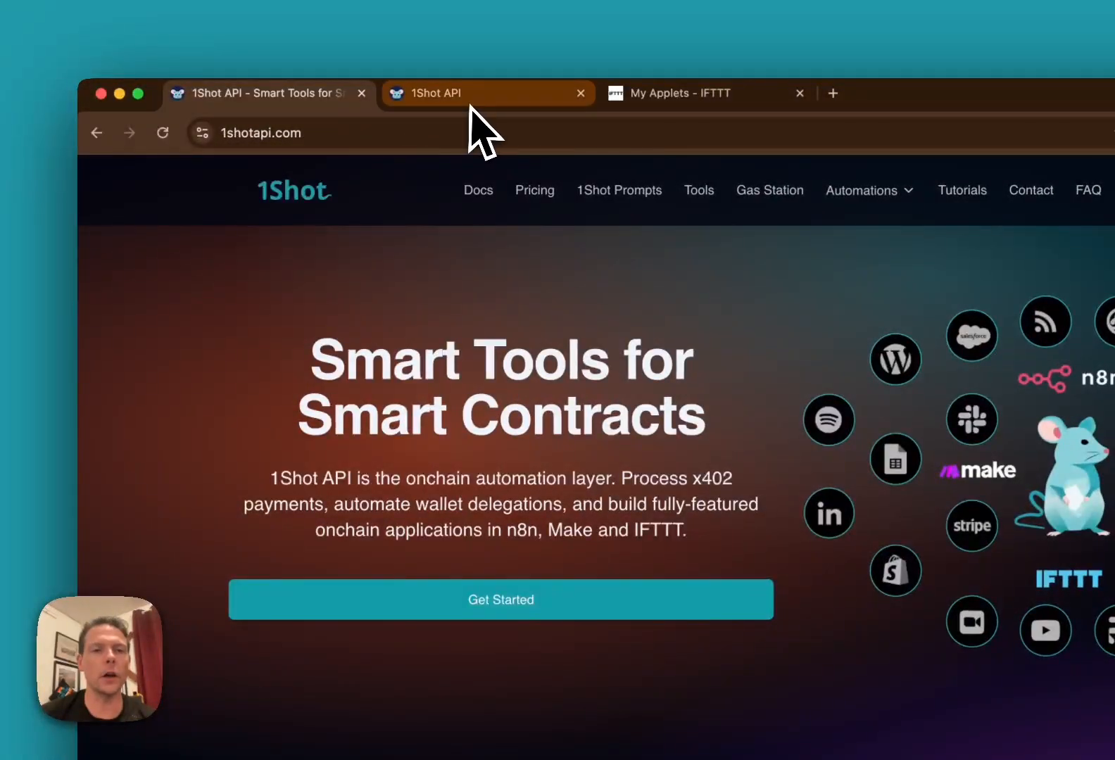
Switch to the 1Shot API dashboard and open its Wallets page.
{"action": "left_click", "coordinate": [470, 102]}
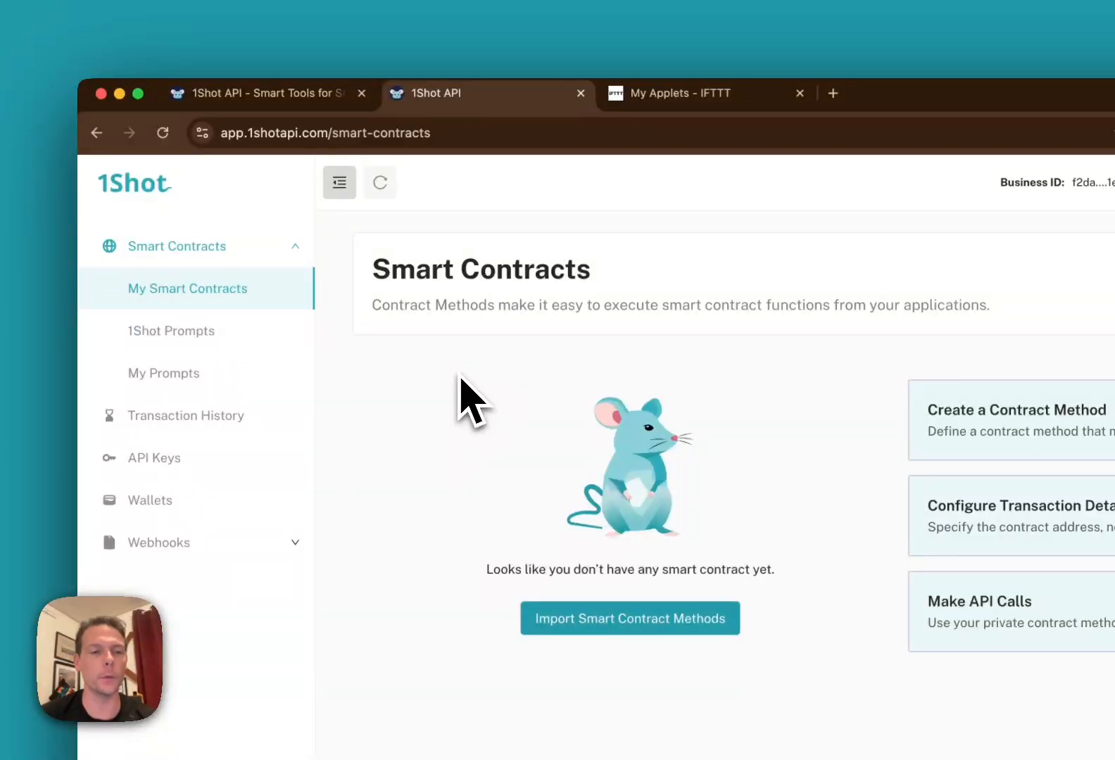
{"action": "left_click", "coordinate": [254, 499]}
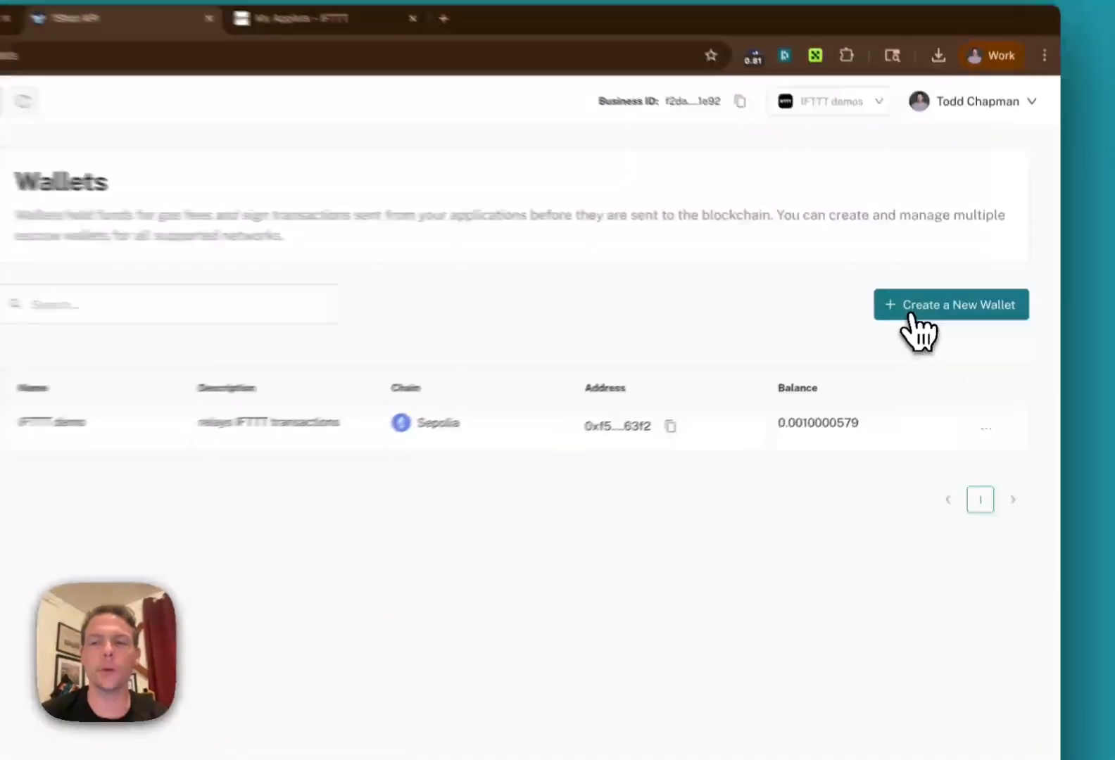
{"action": "left_click", "coordinate": [930, 304]}
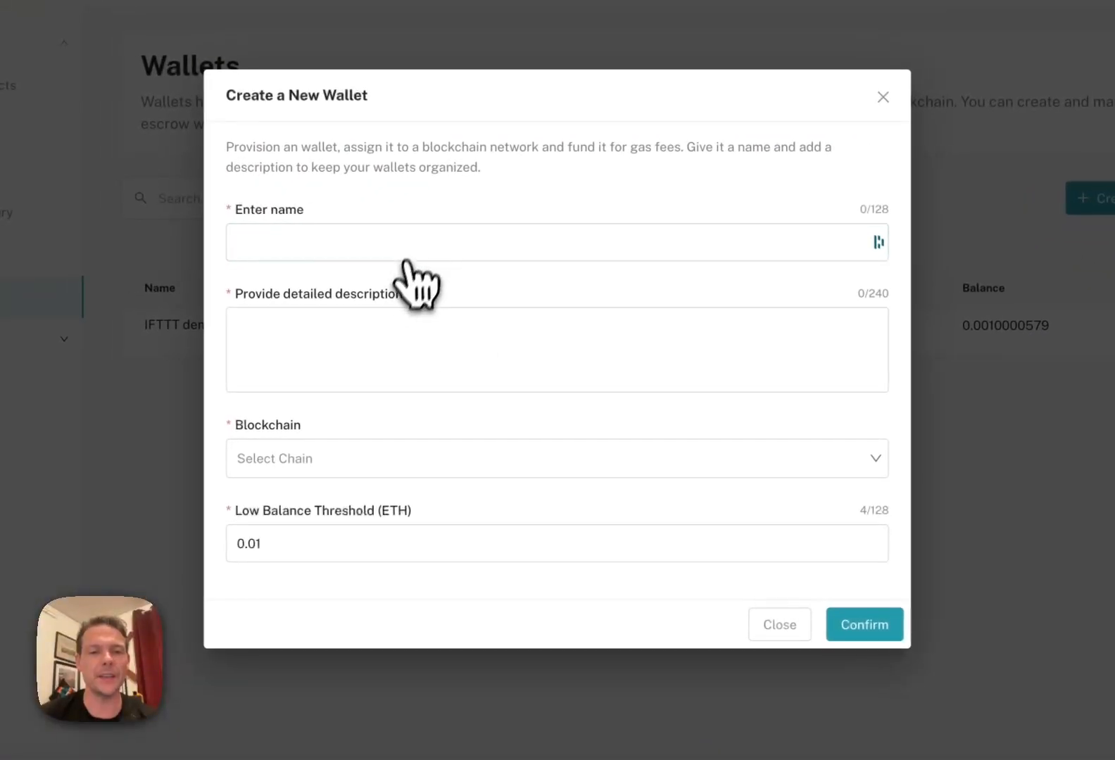
{"action": "left_click", "coordinate": [188, 424]}
{"action": "left_click", "coordinate": [381, 451]}
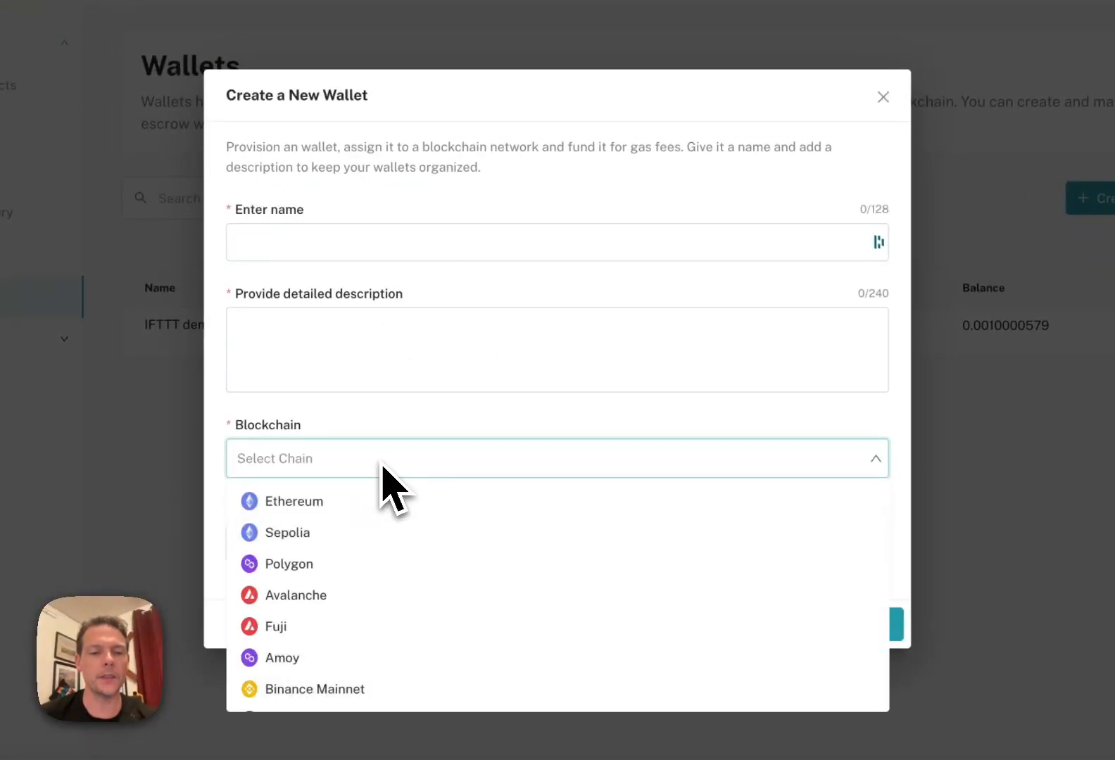
{"action": "left_click", "coordinate": [323, 532]}
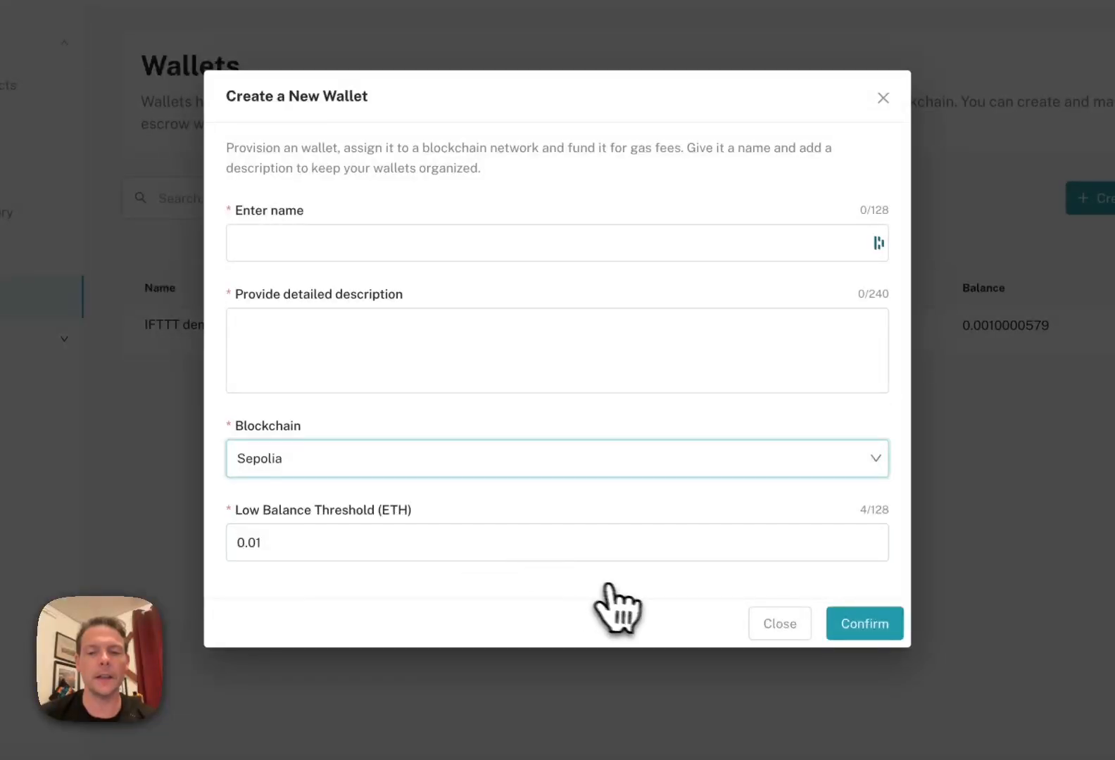
{"action": "left_click", "coordinate": [795, 626]}
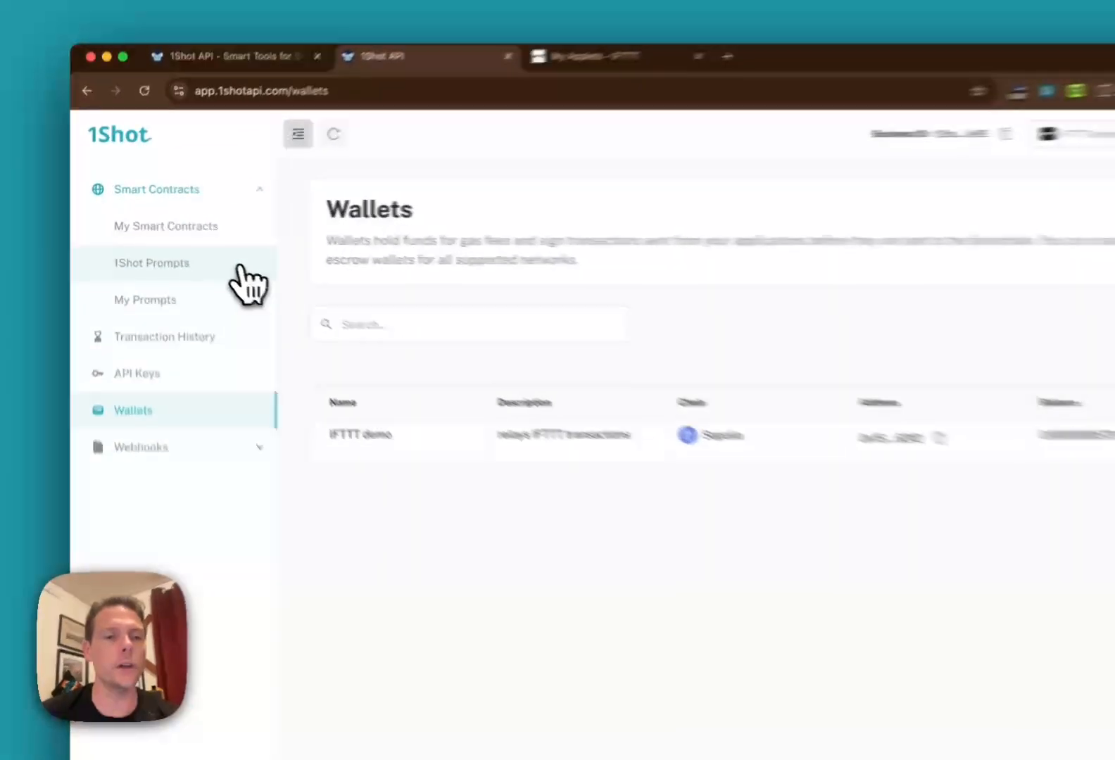
Filter the 1Shot Prompts directory by the Sepolia chain and open the USDC (Sepolia) contract.
{"action": "left_click", "coordinate": [207, 250]}
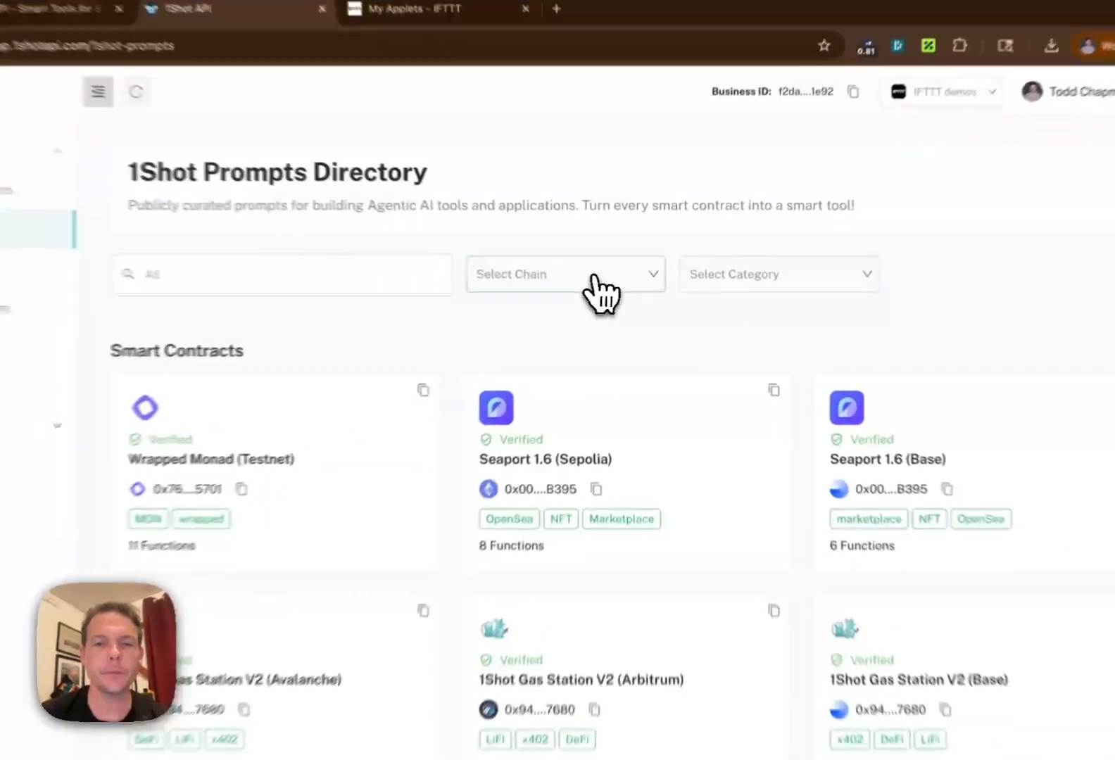
{"action": "left_click", "coordinate": [617, 283]}
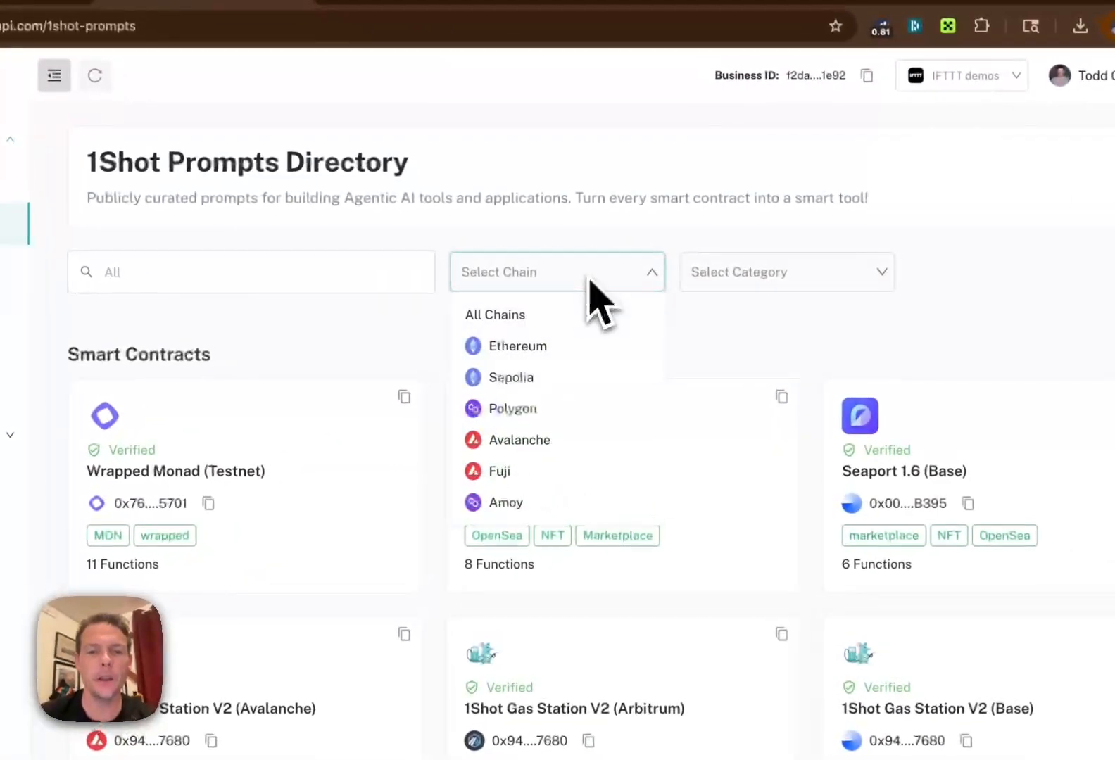
{"action": "left_click", "coordinate": [583, 354]}
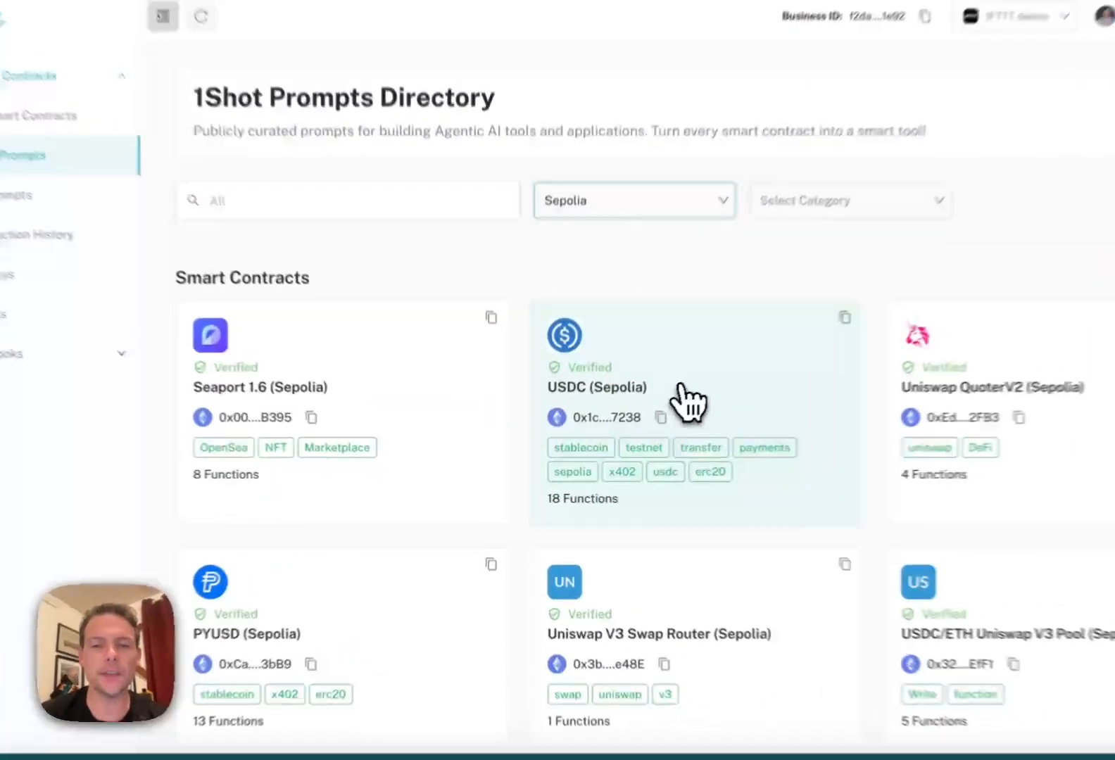
{"action": "left_click", "coordinate": [622, 431]}
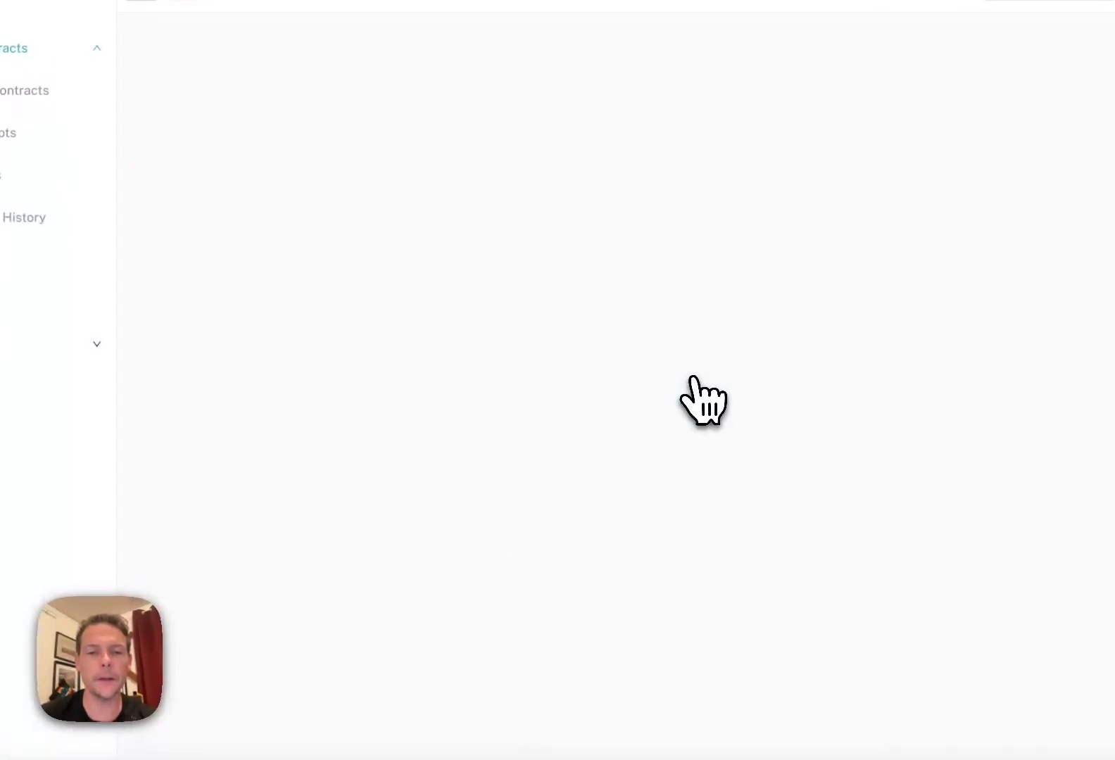
Add the USDC (Sepolia) transfer write function to the contract methods and display it under My Smart Contracts.
{"action": "scroll", "coordinate": [566, 428], "scroll_direction": "down", "scroll_amount": 2}
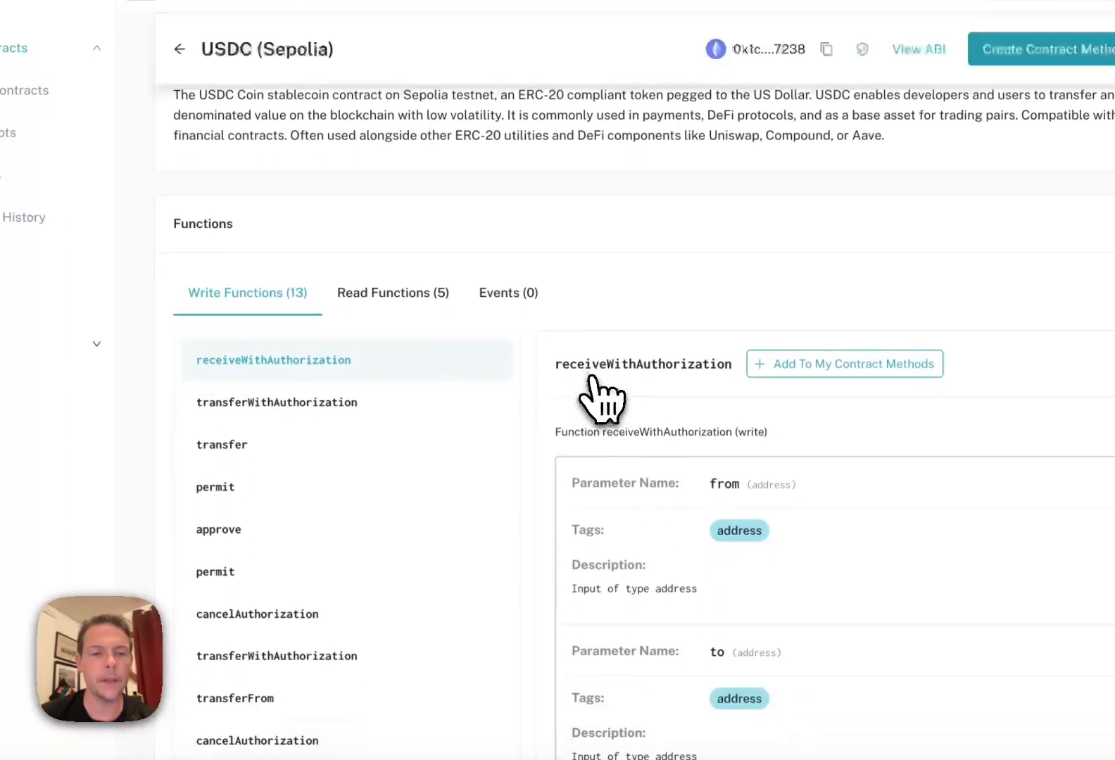
{"action": "left_click", "coordinate": [303, 451]}
{"action": "left_click", "coordinate": [726, 364]}
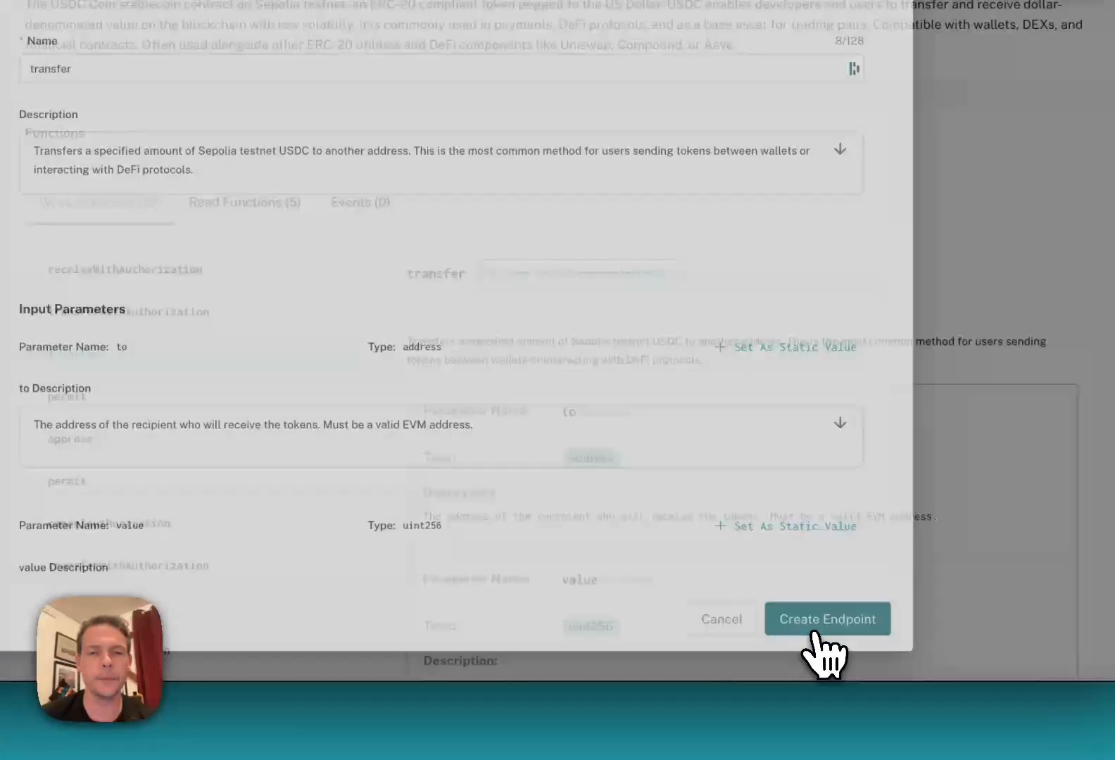
{"action": "left_click", "coordinate": [817, 626]}
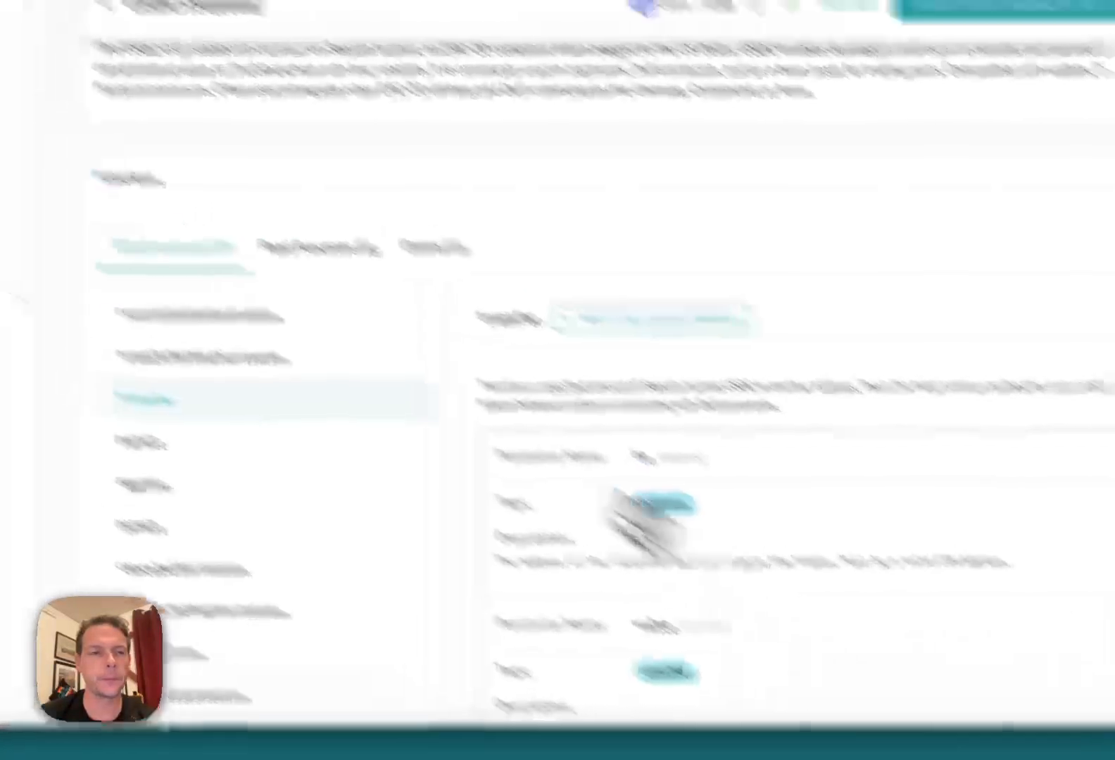
{"action": "left_click", "coordinate": [217, 221]}
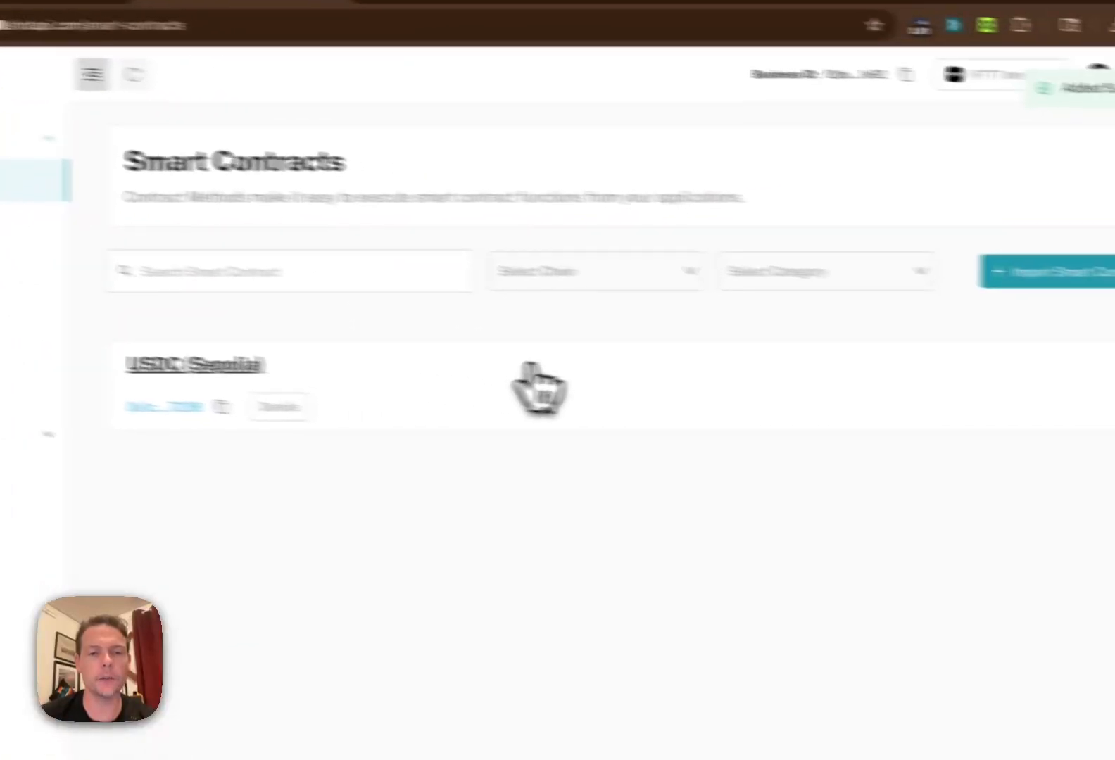
{"action": "left_click", "coordinate": [974, 362]}
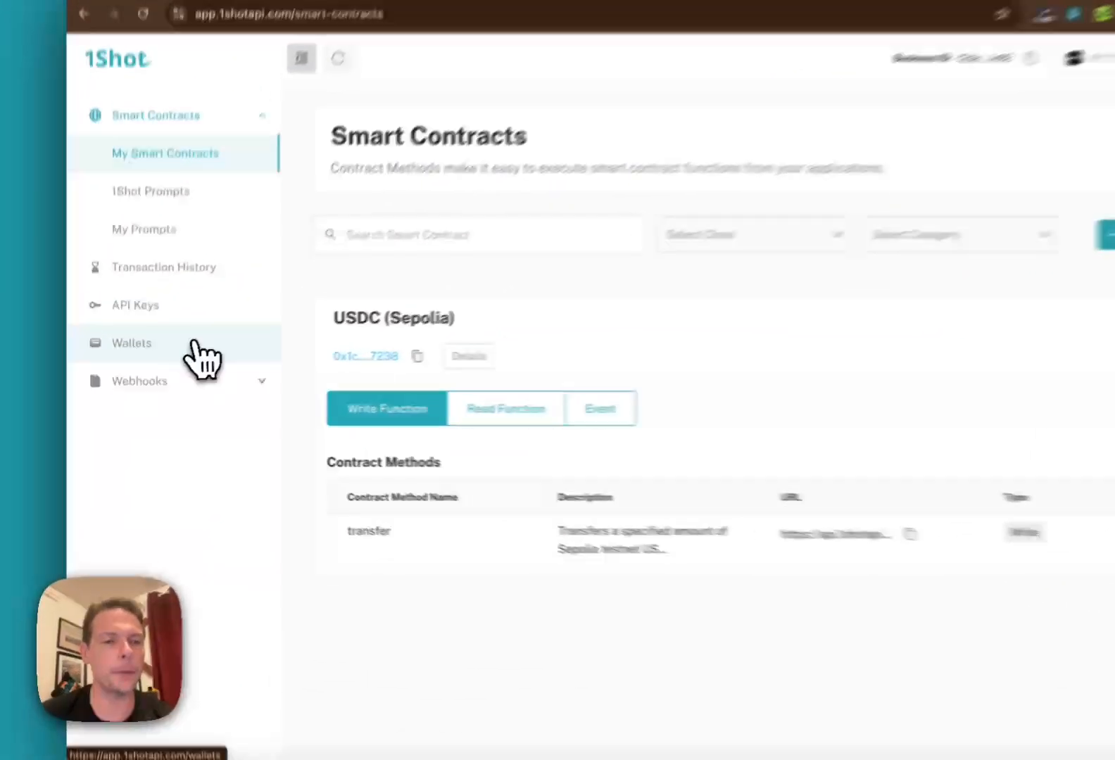
Open the wallet details of the IFTTT demo wallet.
{"action": "left_click", "coordinate": [166, 364]}
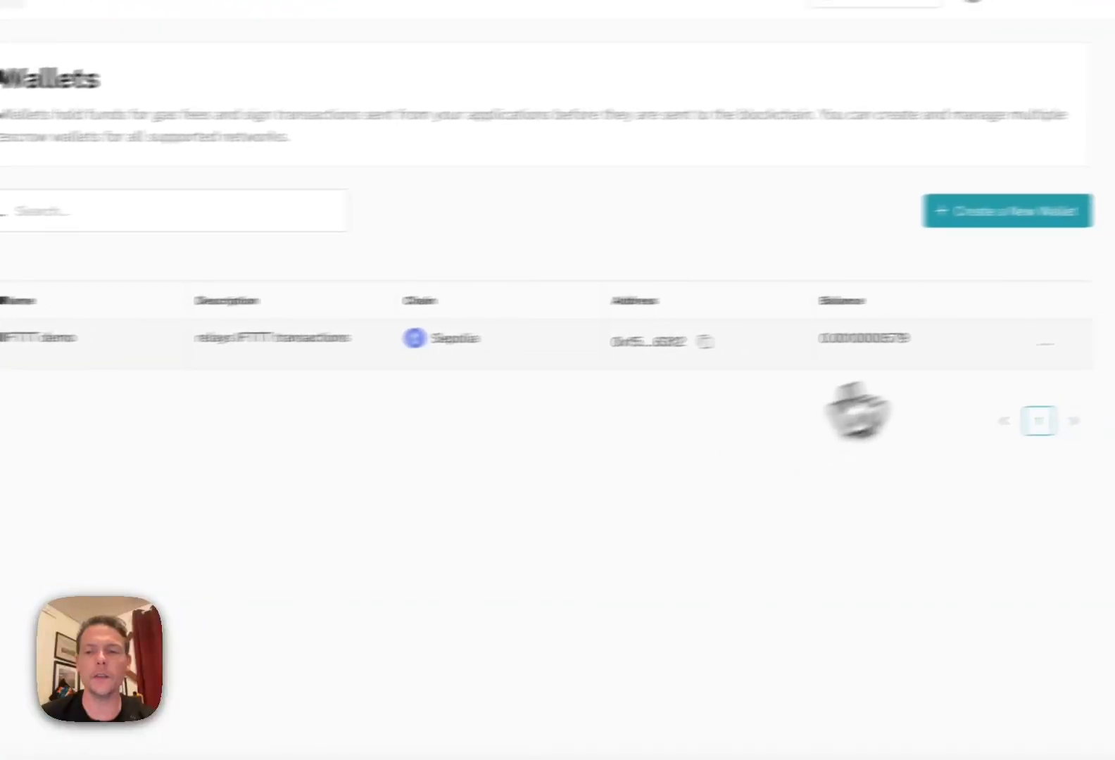
{"action": "left_click", "coordinate": [963, 366]}
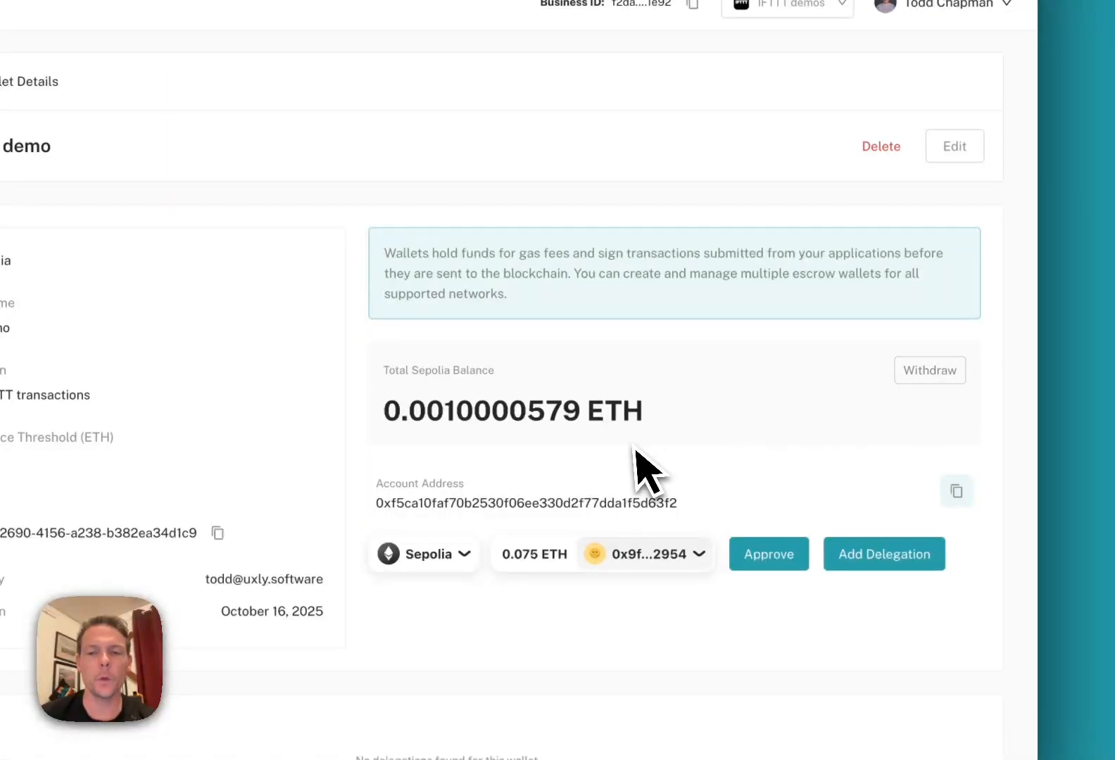
{"action": "scroll", "coordinate": [682, 476], "scroll_direction": "down", "scroll_amount": 1}
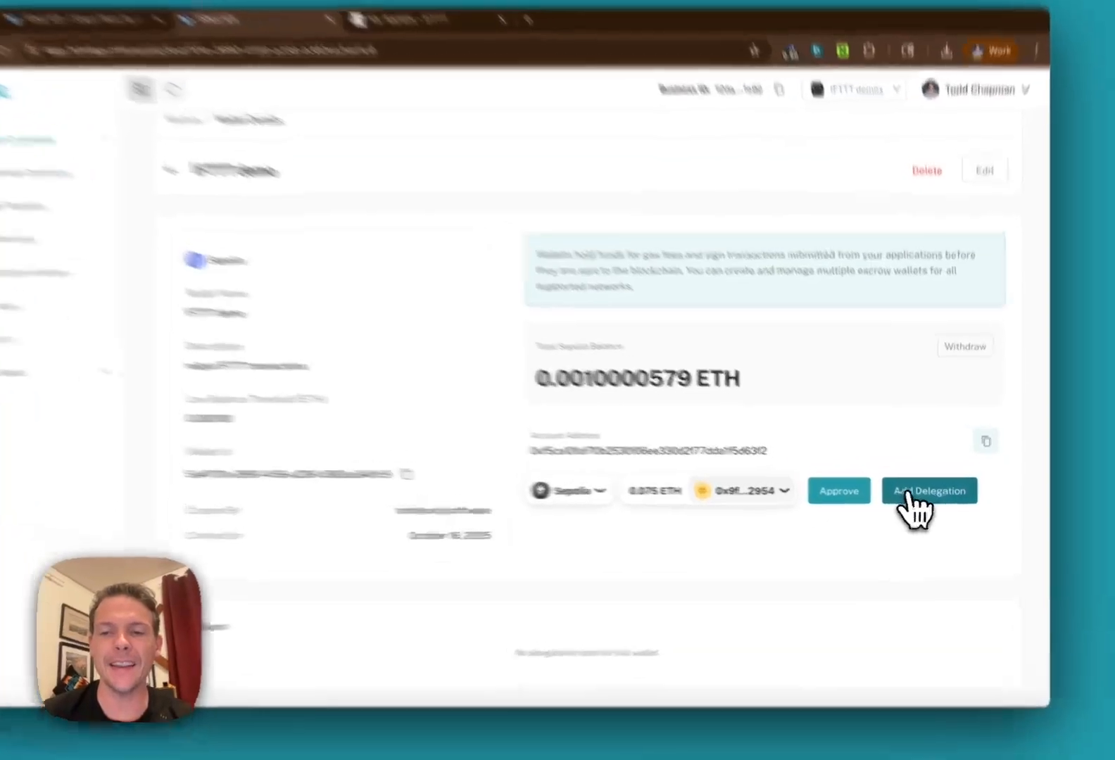
Start a delegation for the wallet running from 10/16/2025, 11:45 PM to 10/18/2025, 11:45 PM.
{"action": "left_click", "coordinate": [916, 499]}
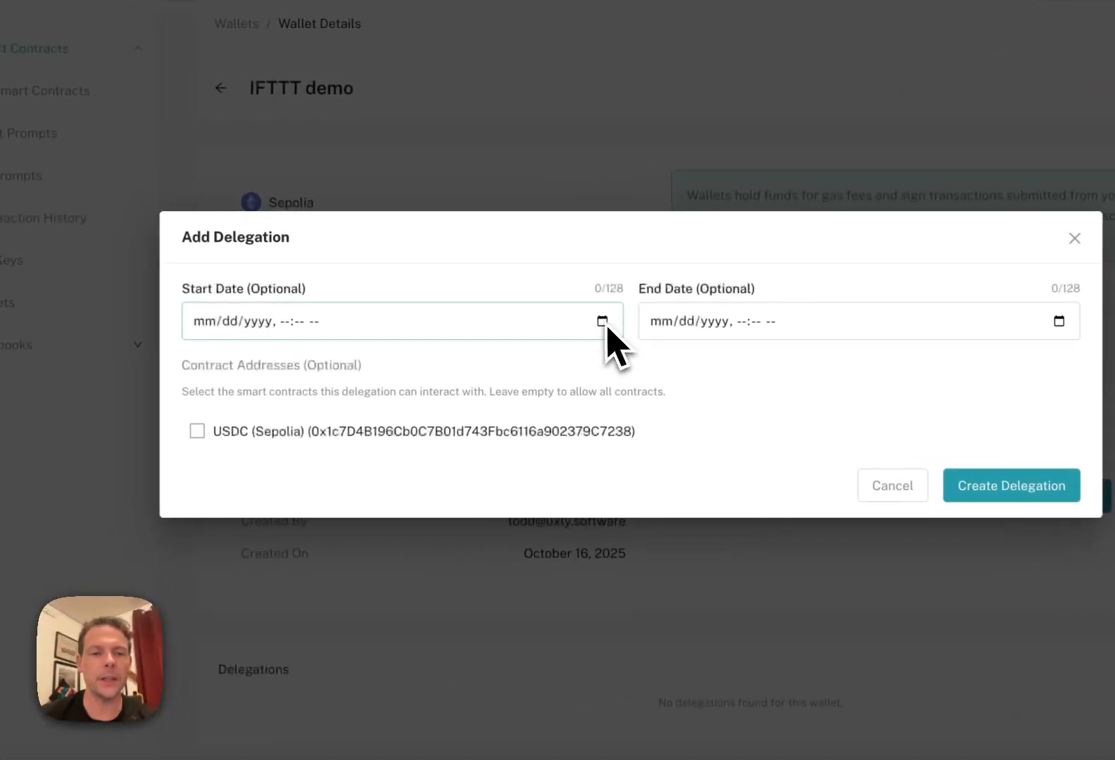
{"action": "left_click", "coordinate": [496, 316]}
{"action": "left_click", "coordinate": [314, 475]}
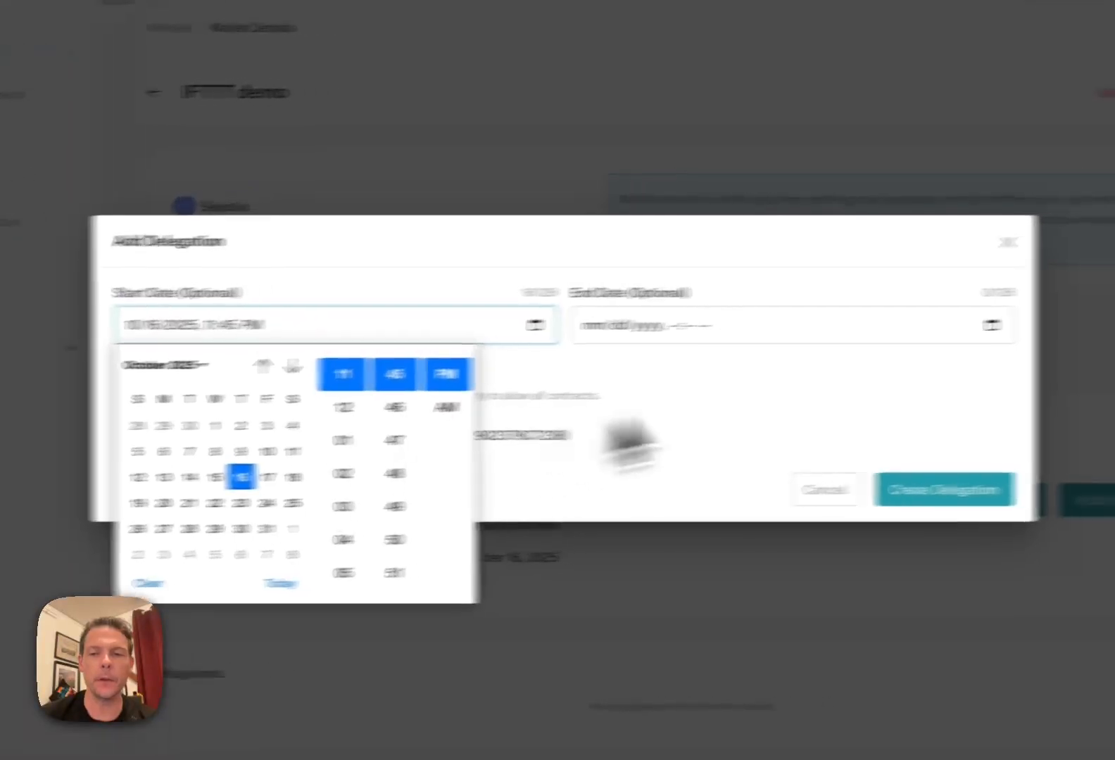
{"action": "left_click", "coordinate": [1060, 321]}
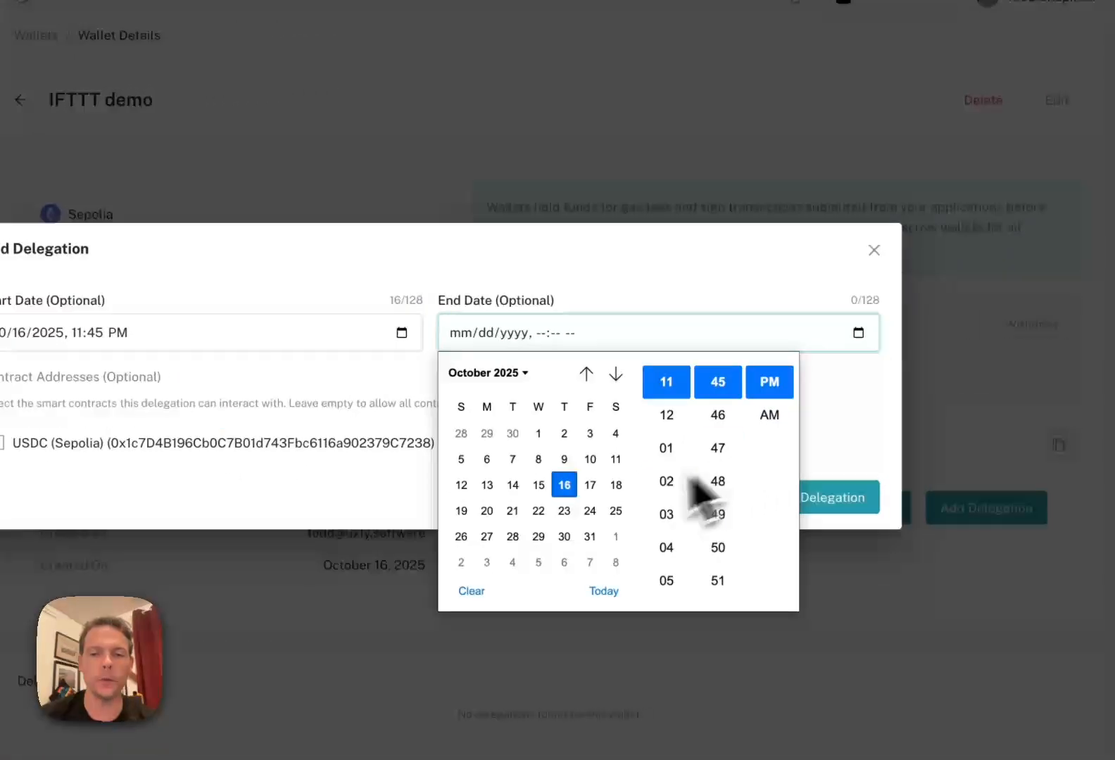
{"action": "left_click", "coordinate": [616, 485]}
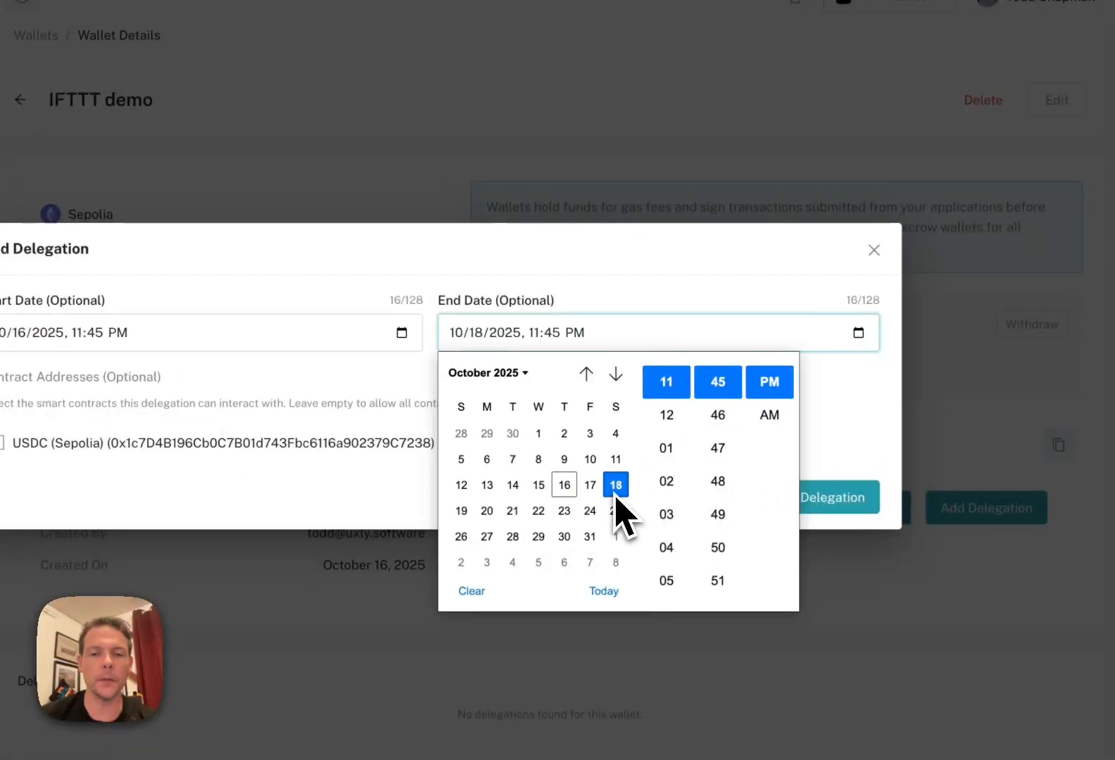
Restrict the delegation to the USDC (Sepolia) contract, create it and approve the wallet's signature request.
{"action": "left_click", "coordinate": [379, 396]}
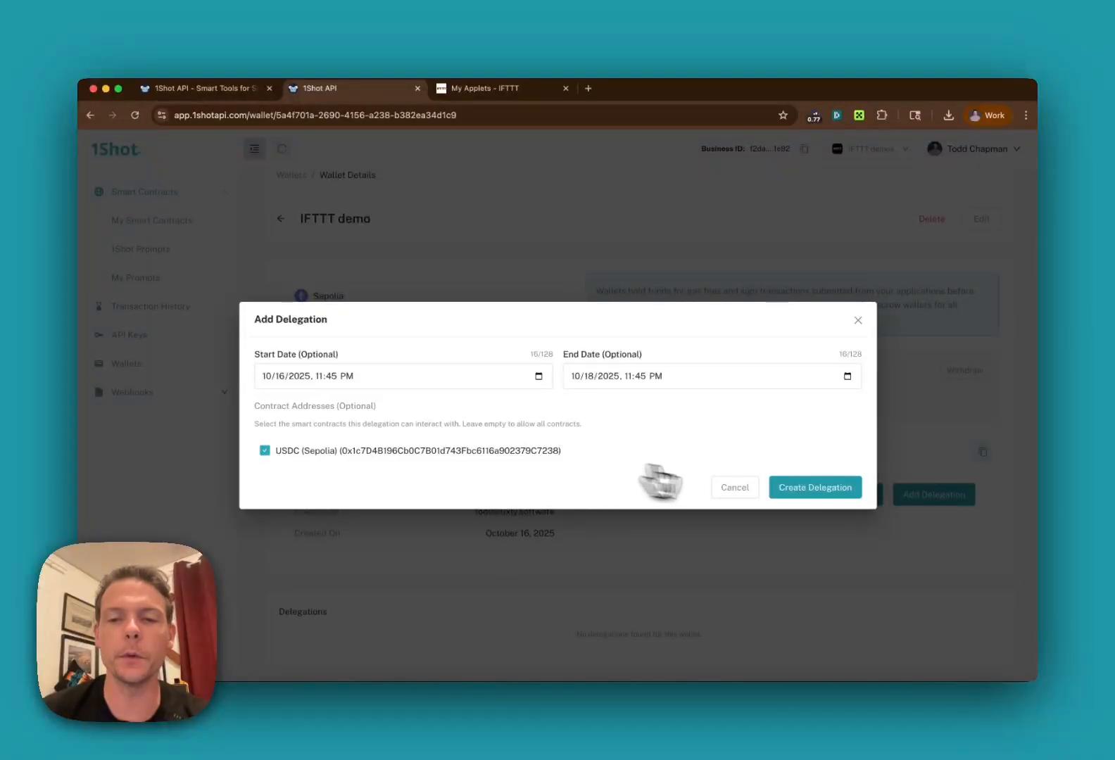
{"action": "left_click", "coordinate": [812, 489]}
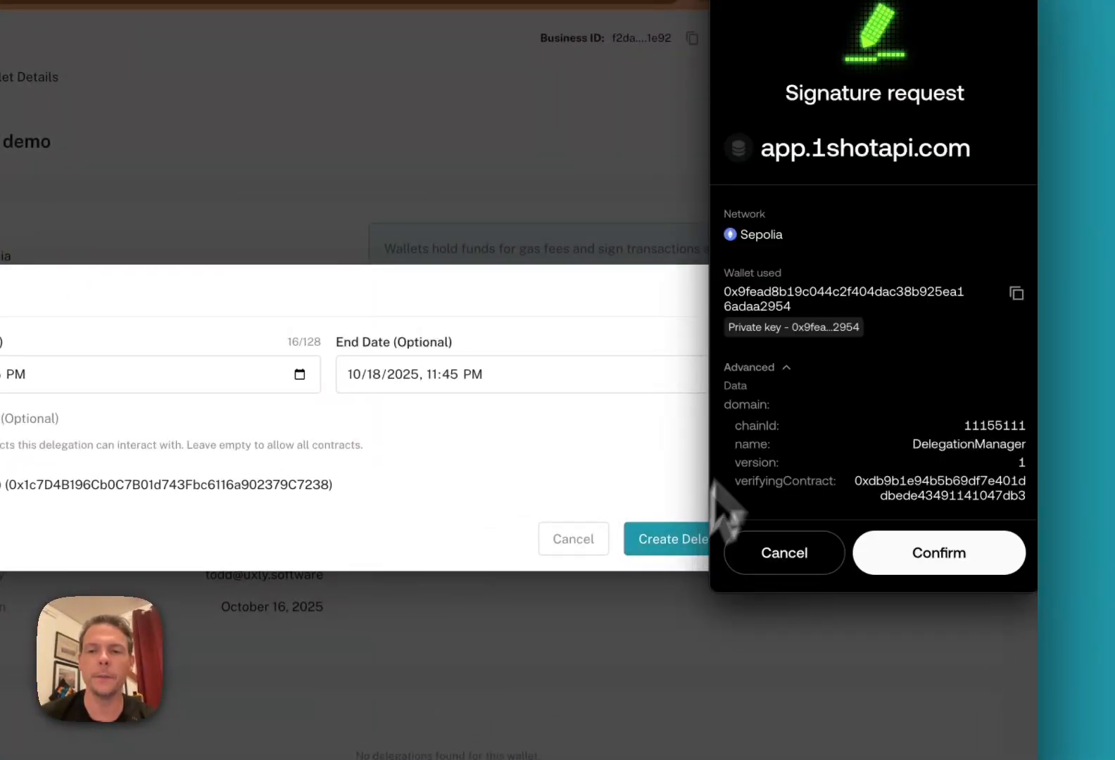
{"action": "left_click", "coordinate": [907, 557]}
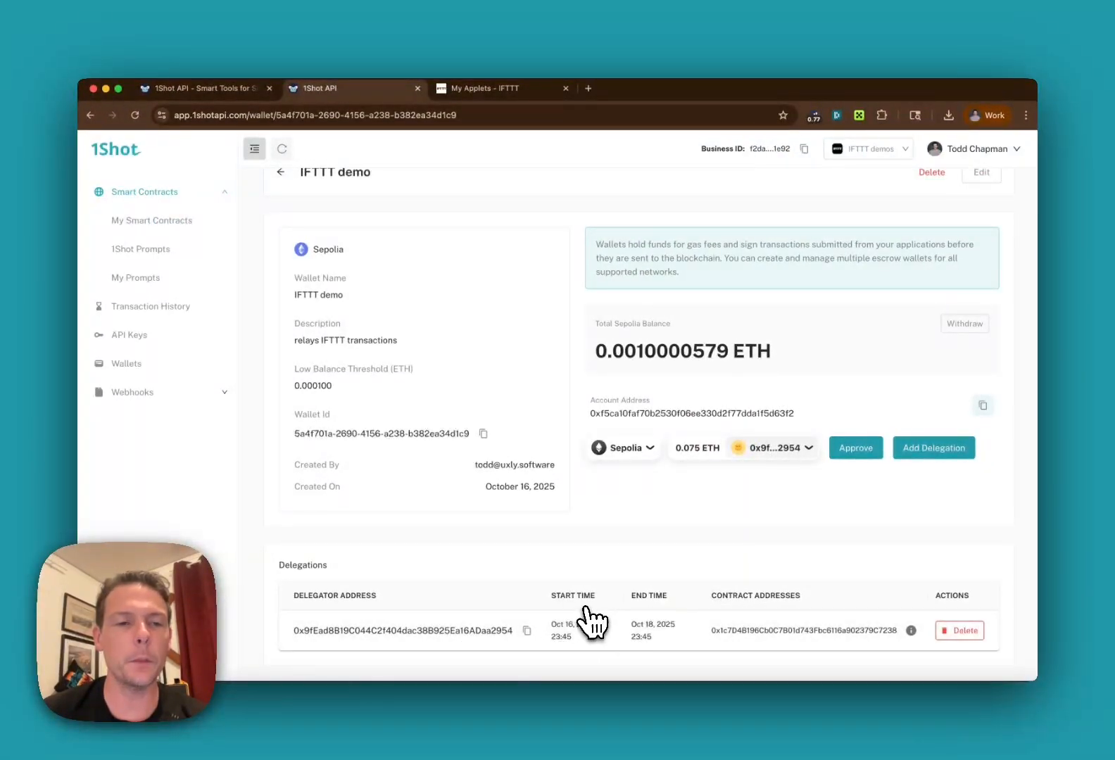
{"action": "scroll", "coordinate": [556, 501], "scroll_direction": "up", "scroll_amount": 2}
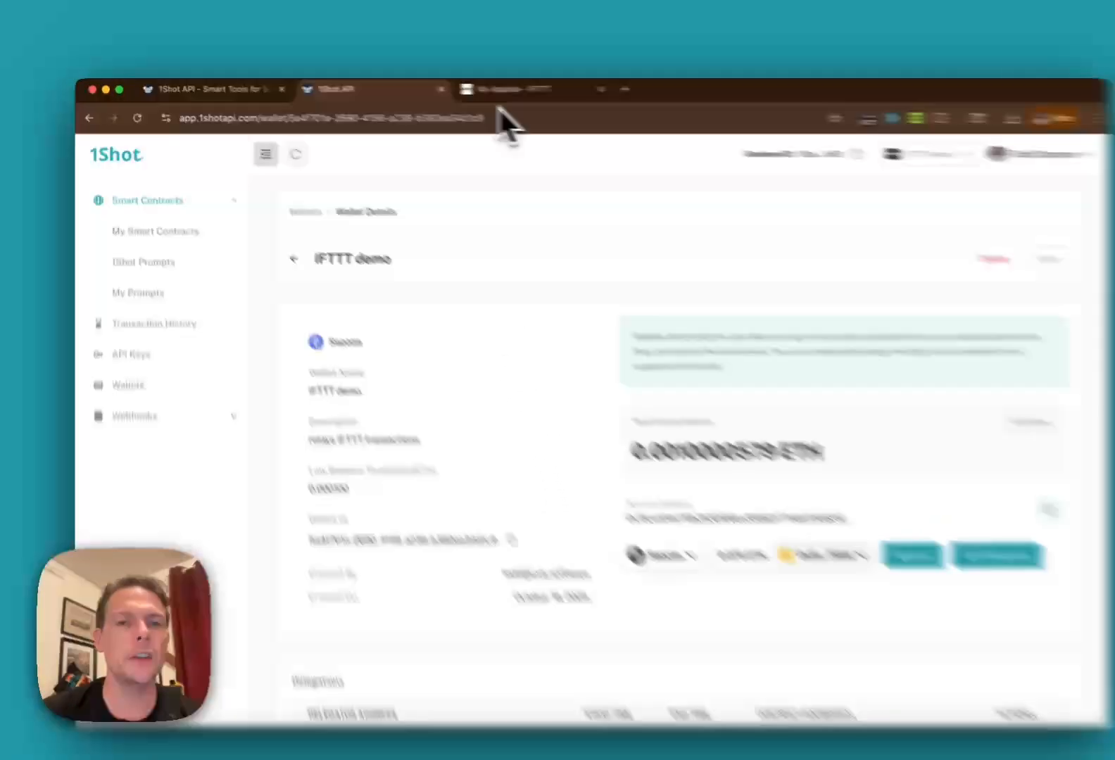
Switch to IFTTT and start creating a new applet.
{"action": "left_click", "coordinate": [493, 88]}
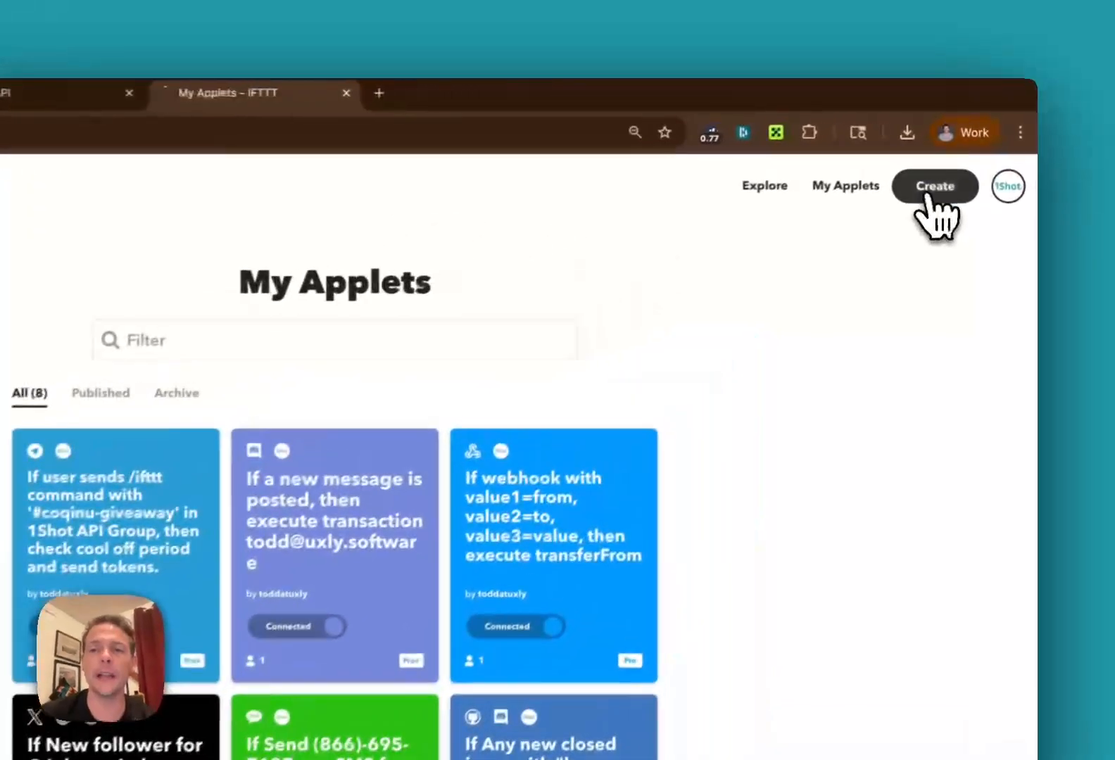
{"action": "left_click", "coordinate": [930, 197]}
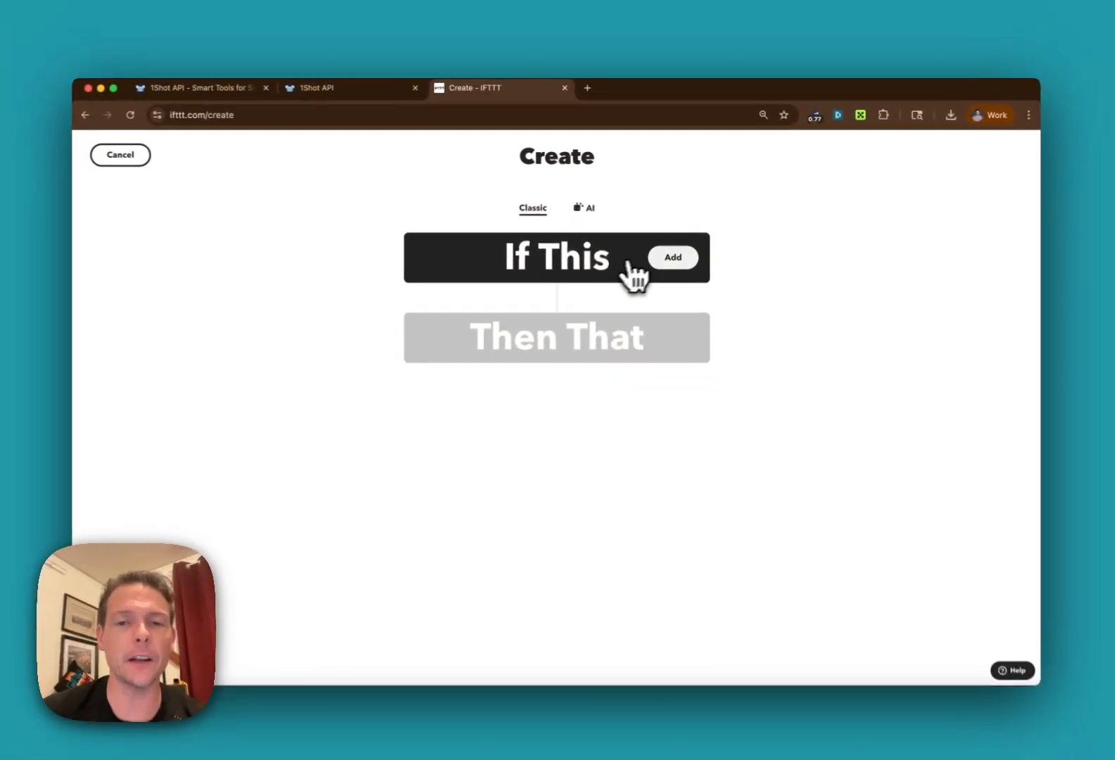
{"action": "left_click", "coordinate": [671, 261]}
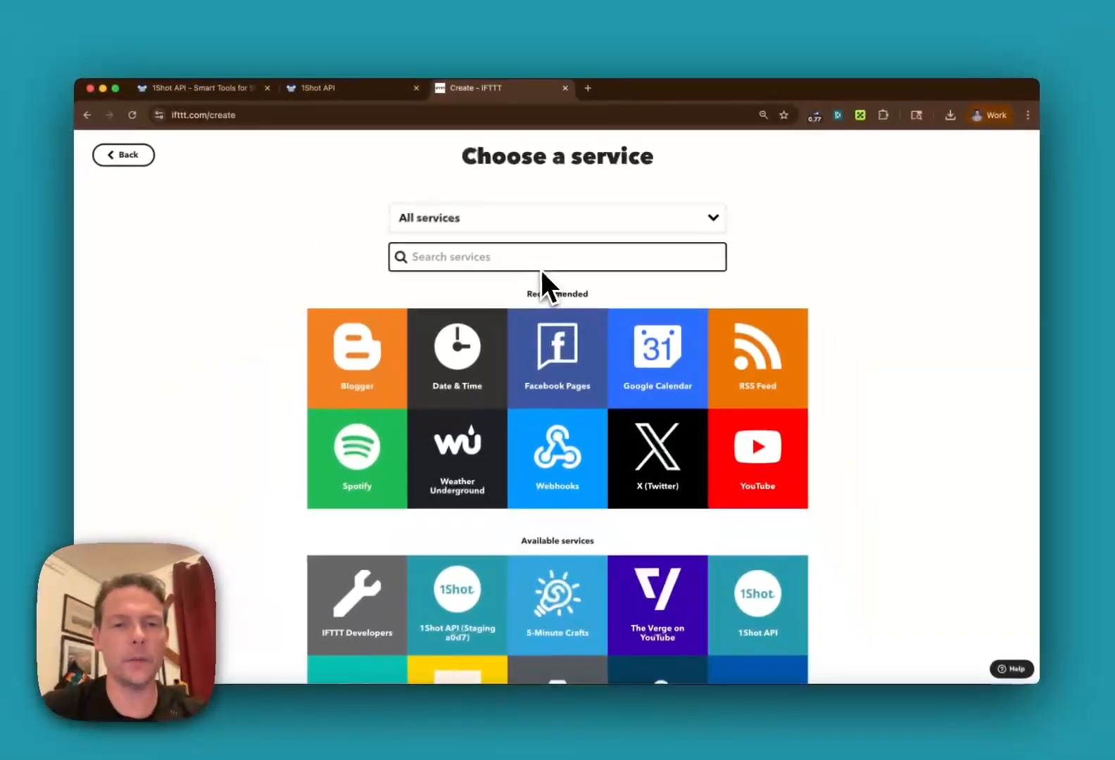
{"action": "type", "text": "telegram"}
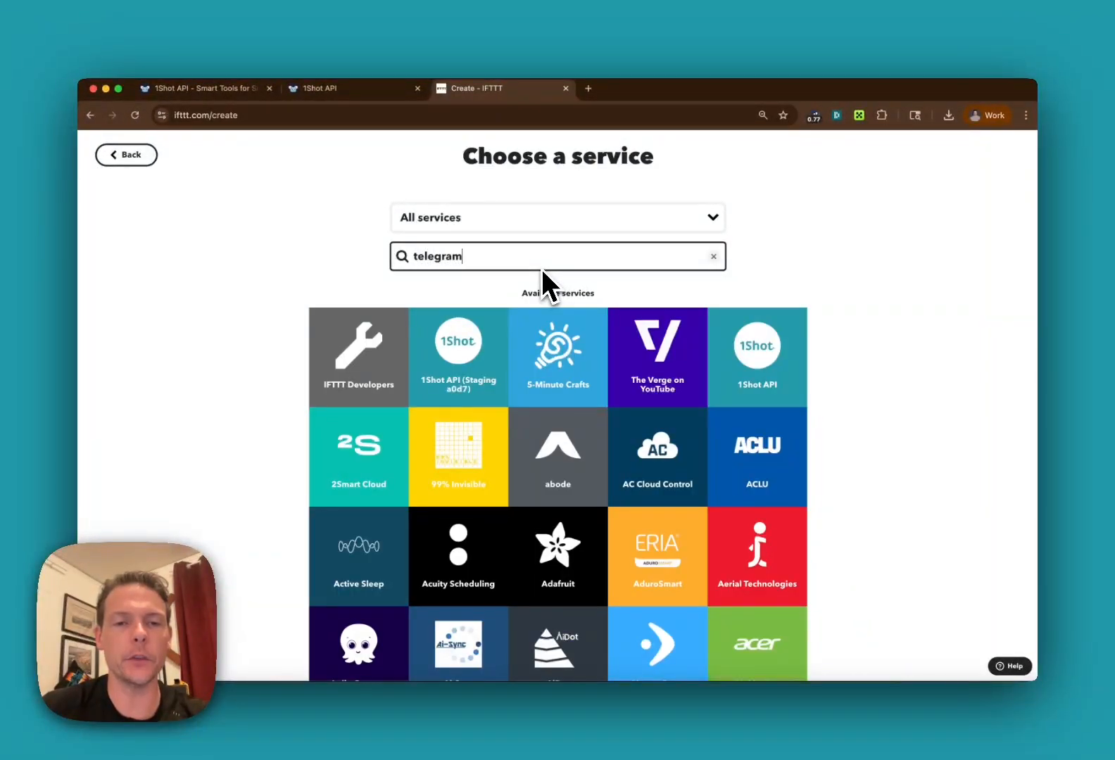
{"action": "left_click", "coordinate": [557, 337]}
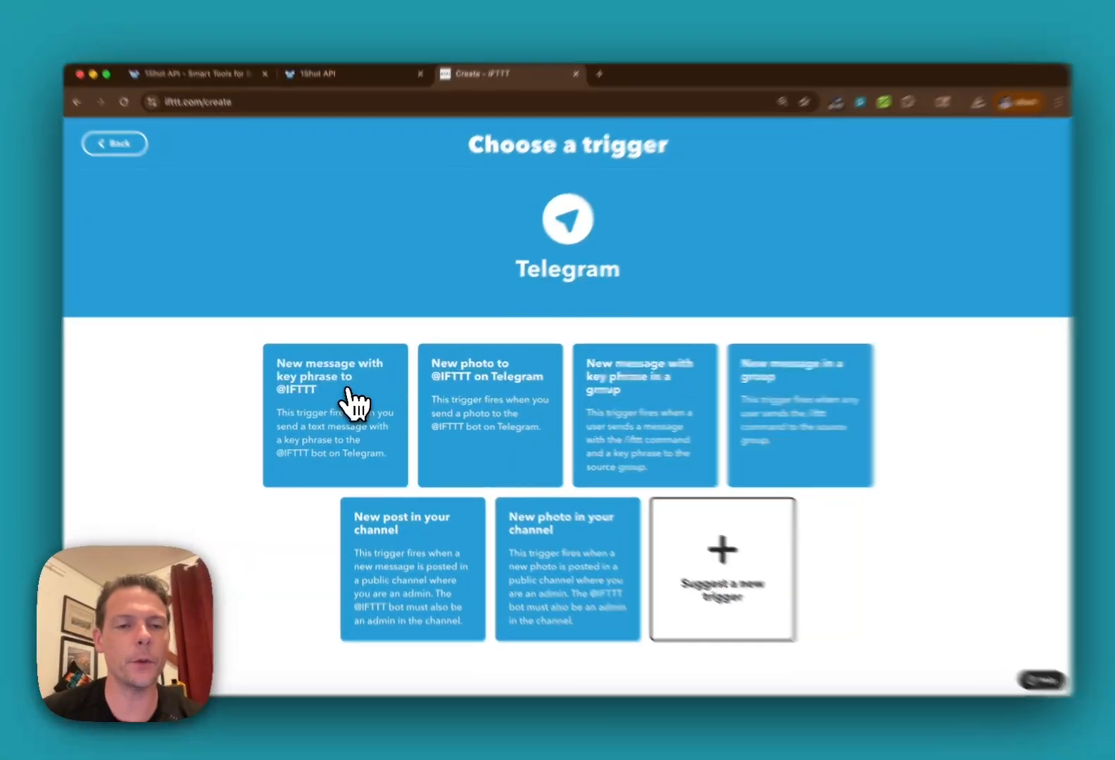
{"action": "left_click", "coordinate": [352, 403]}
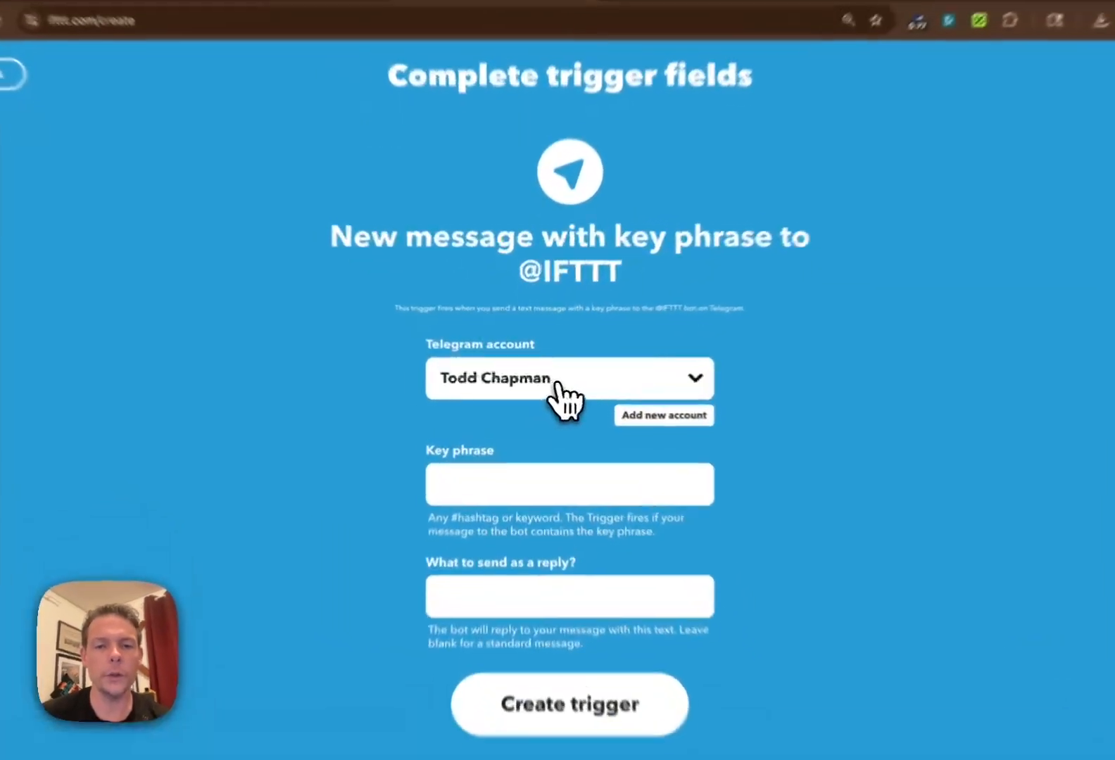
{"action": "left_click", "coordinate": [504, 378]}
{"action": "left_click", "coordinate": [546, 395]}
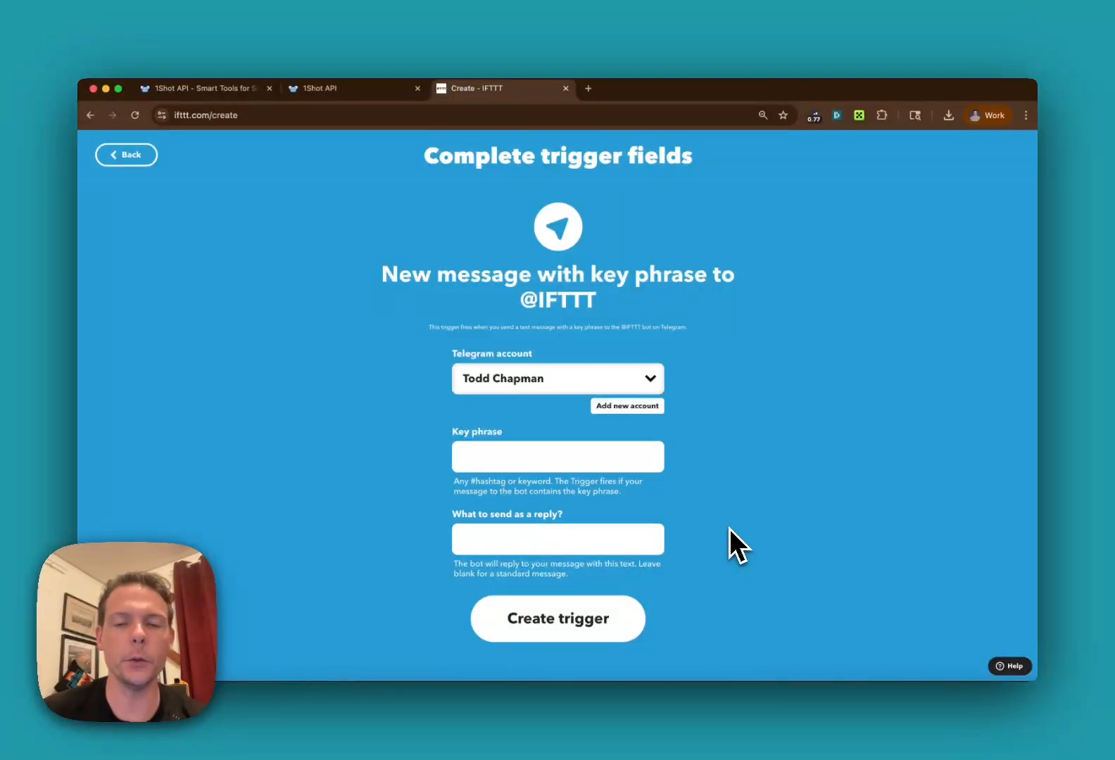
Switch to Telegram, search for IFTTT and view the verified bot's chat, then return to the applet's trigger form.
{"action": "left_click", "coordinate": [745, 690]}
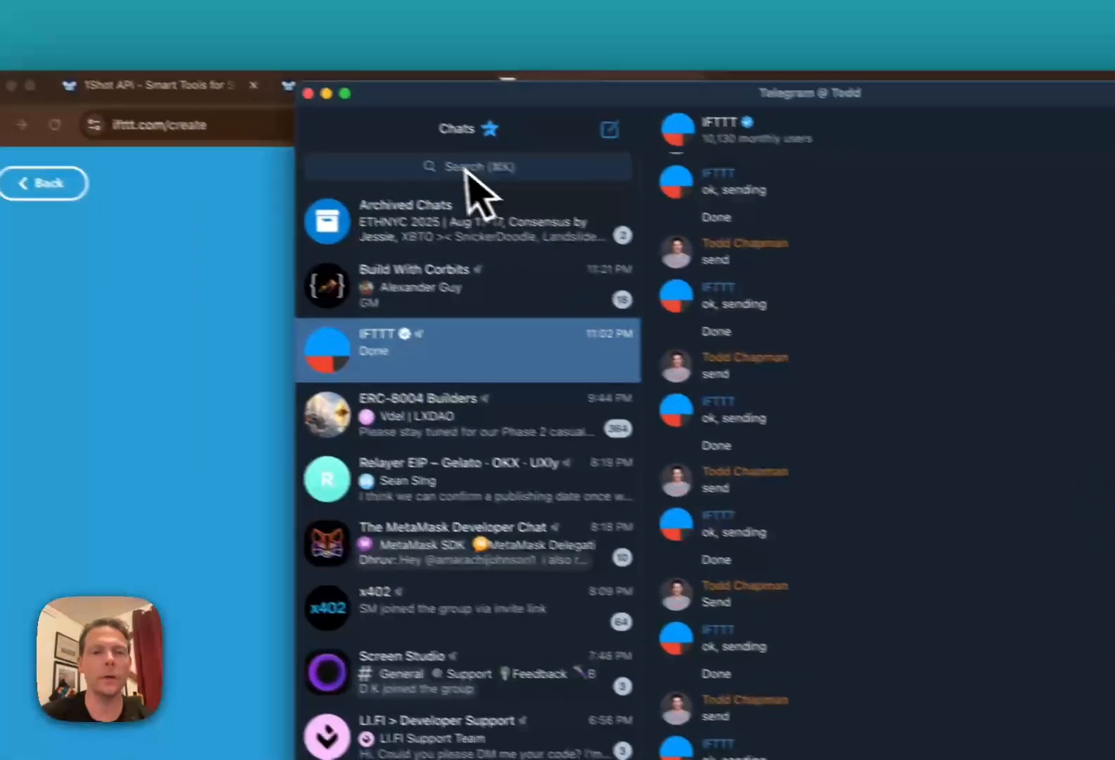
{"action": "left_click", "coordinate": [268, 15]}
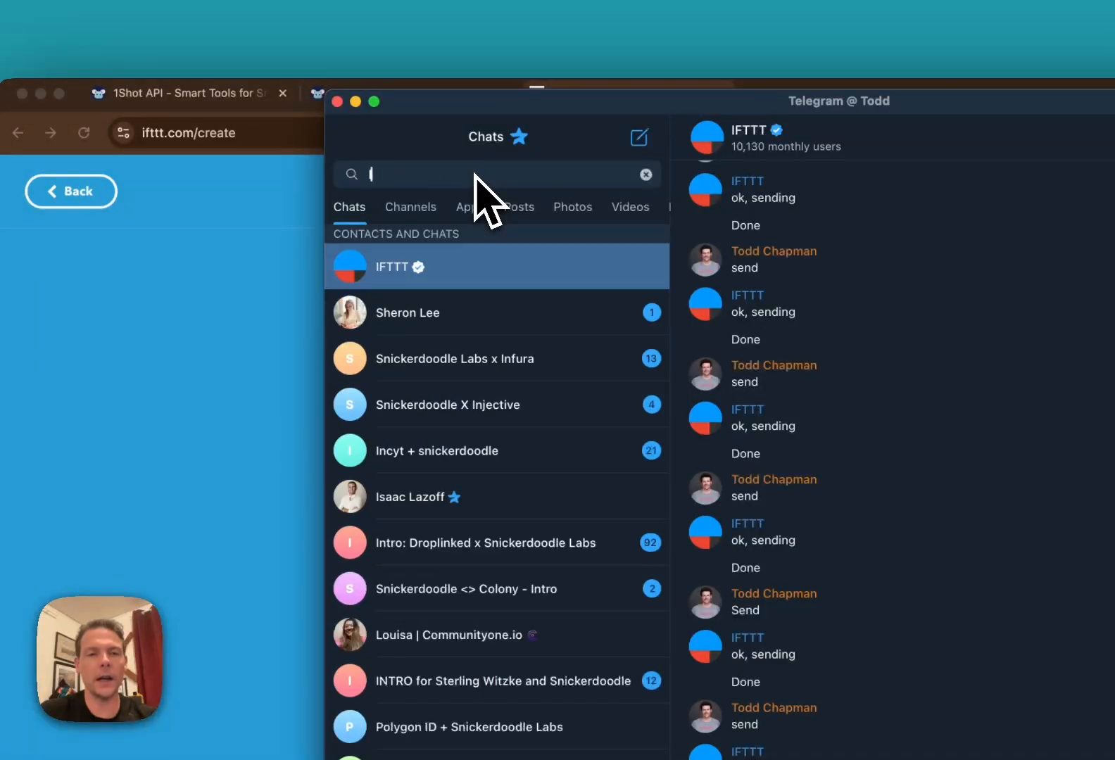
{"action": "type", "text": "IFTTT"}
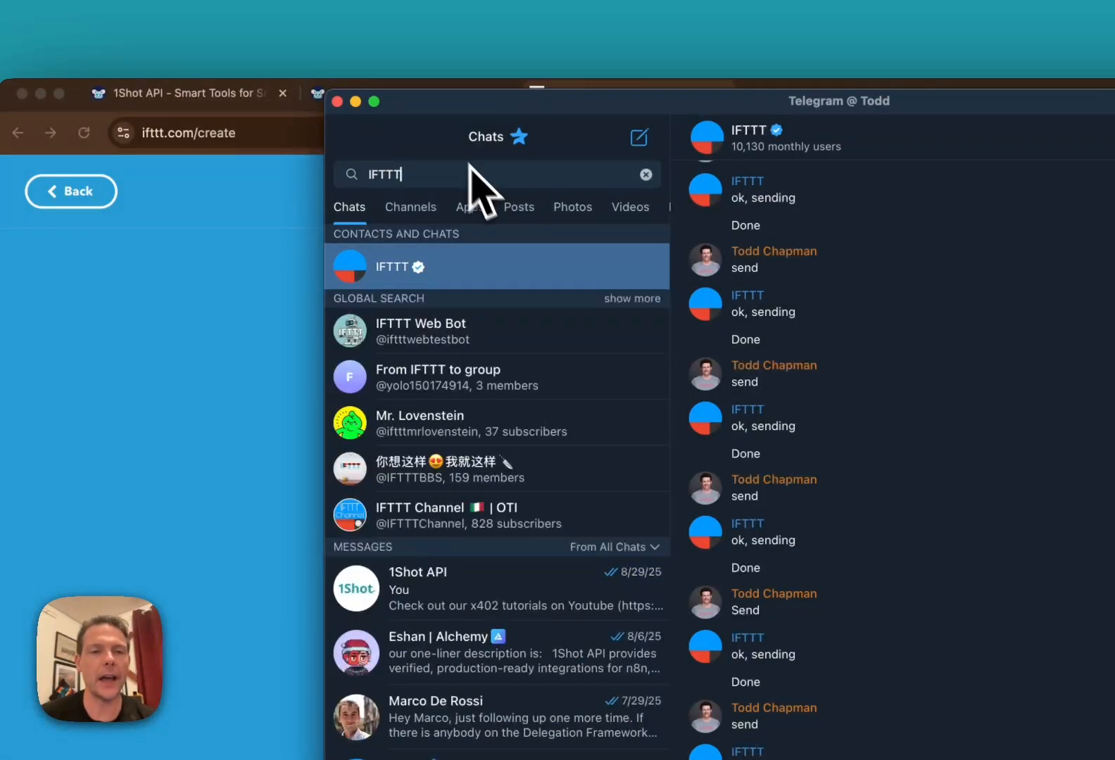
{"action": "left_click", "coordinate": [440, 266]}
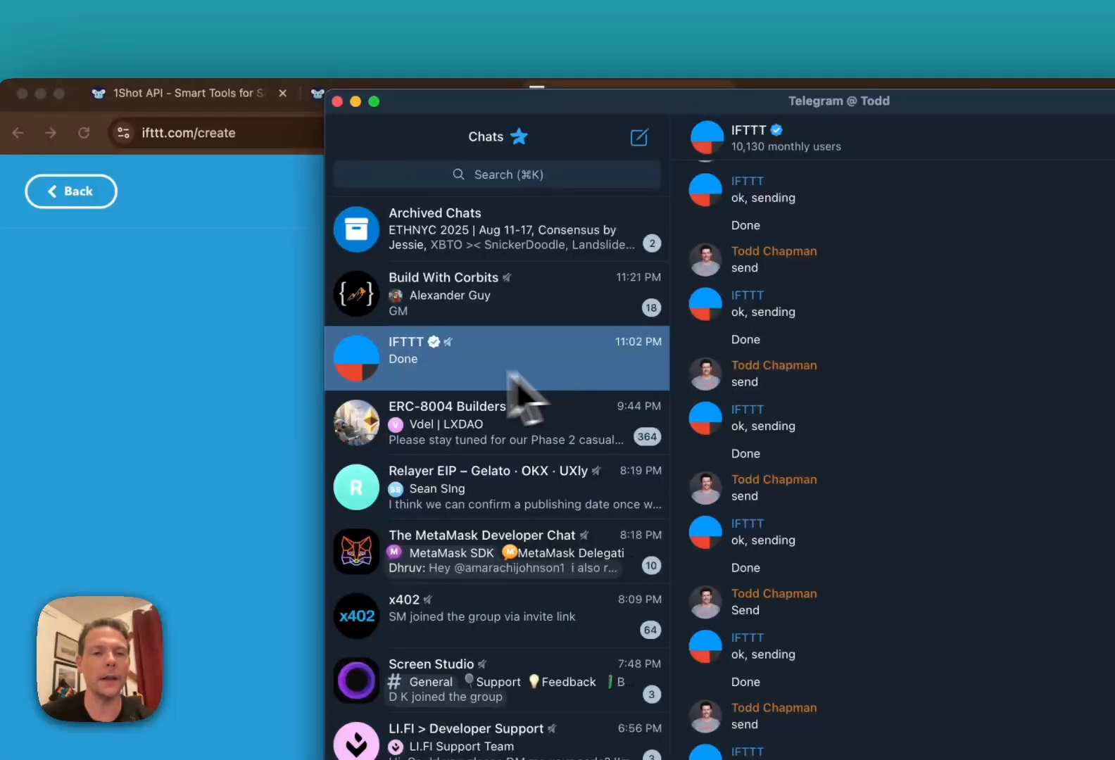
{"action": "left_click", "coordinate": [243, 399]}
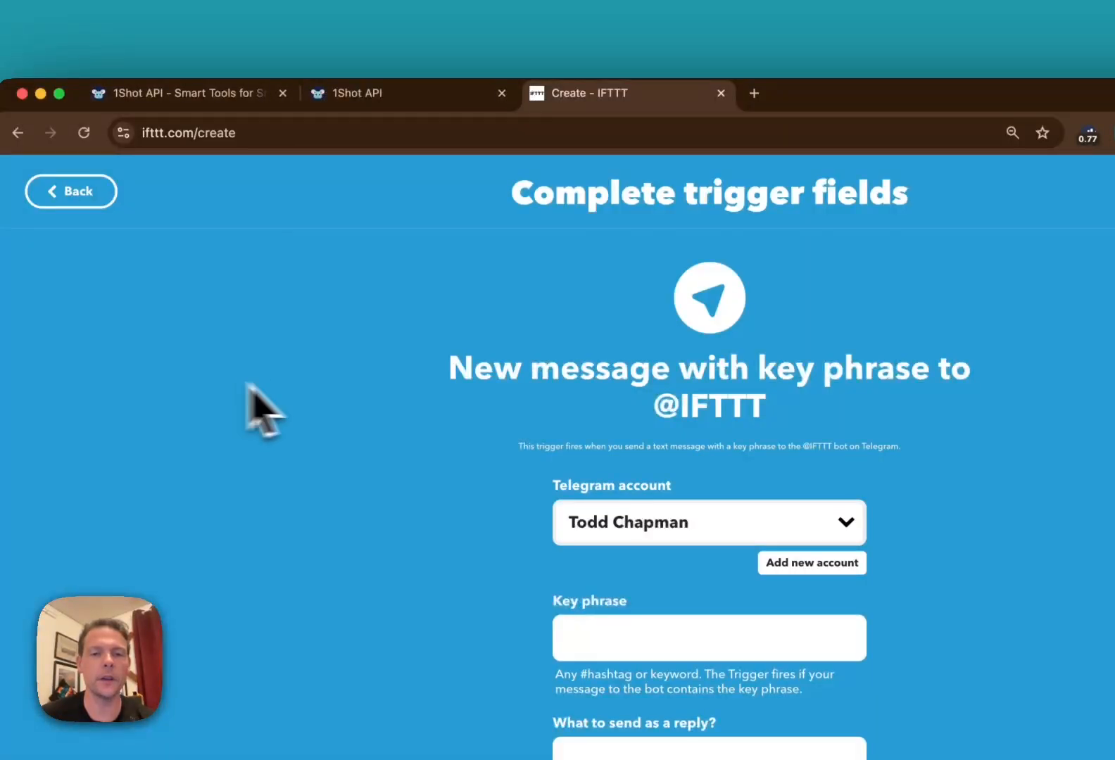
Set the key phrase to "send" and the reply to "ok, sending", and create the trigger.
{"action": "left_click", "coordinate": [507, 438]}
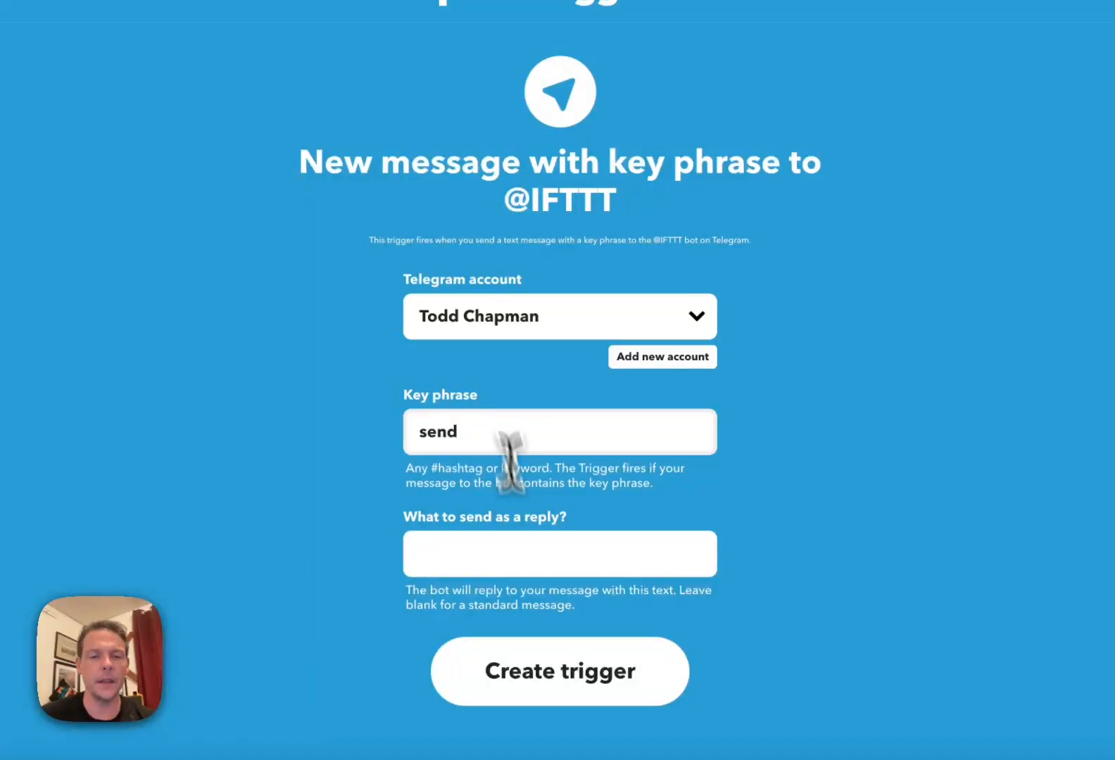
{"action": "left_click", "coordinate": [534, 558]}
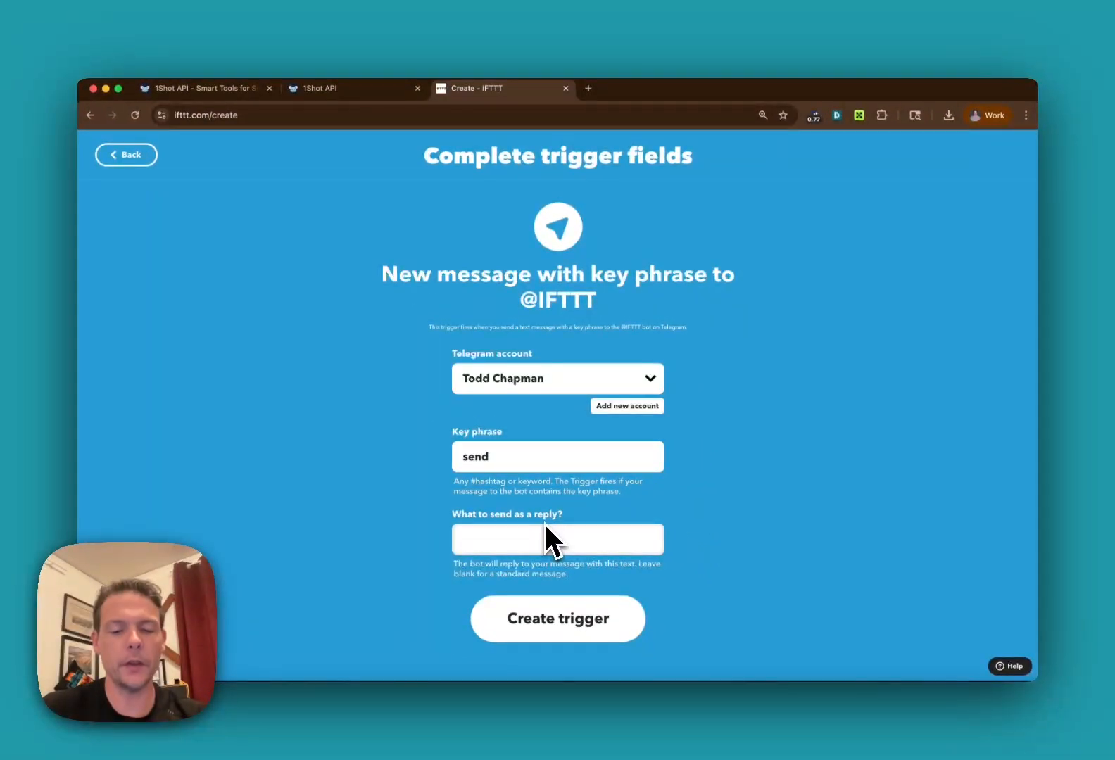
{"action": "type", "text": "ok, sending"}
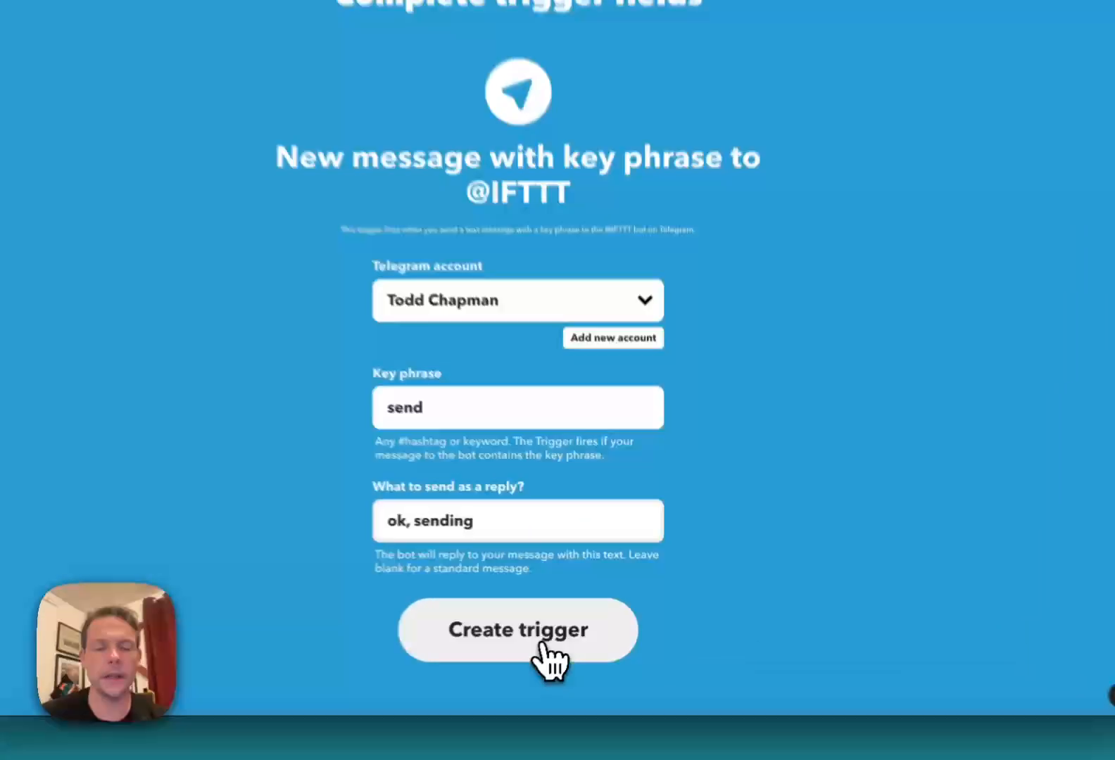
{"action": "left_click", "coordinate": [542, 644]}
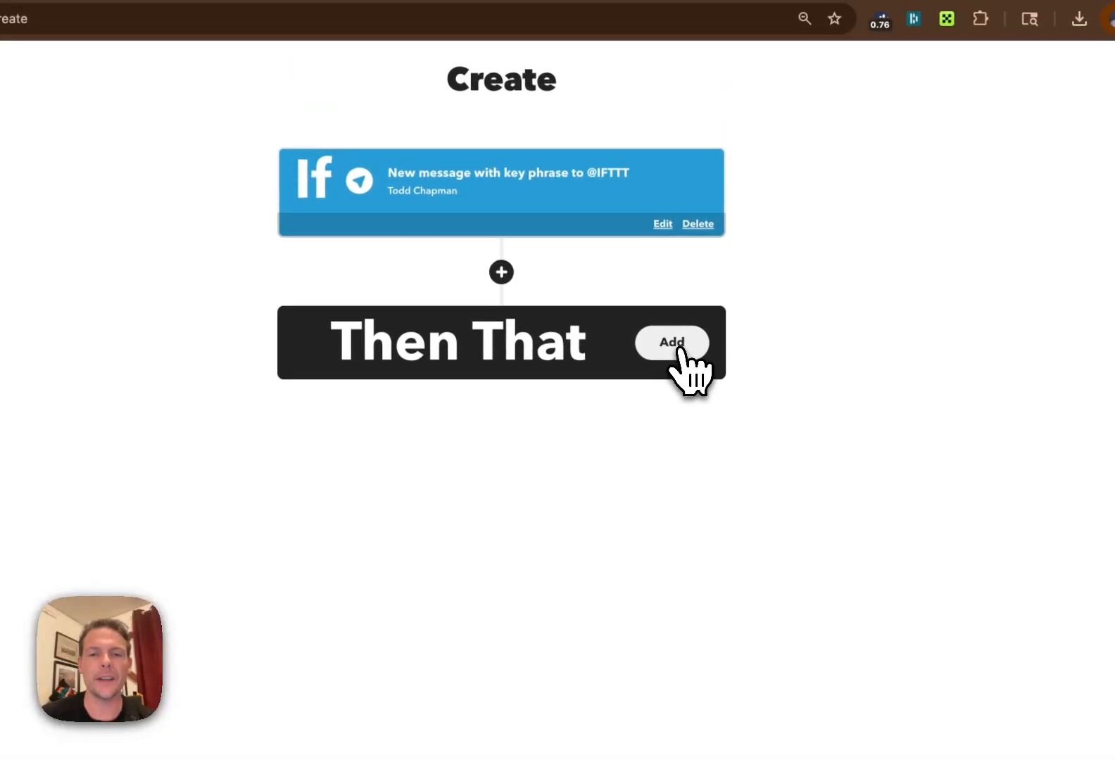
Add the 1Shot API action "Execute a Contract Method as a Delegator" as the applet's Then That.
{"action": "left_click", "coordinate": [673, 343]}
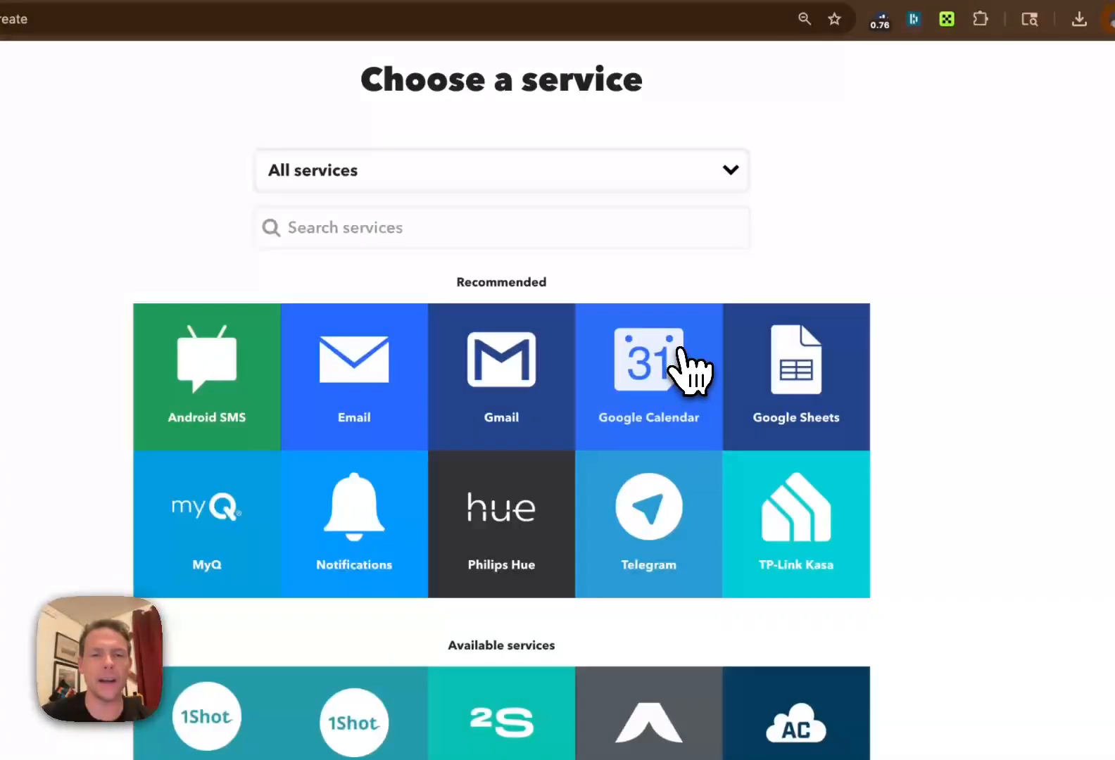
{"action": "left_click", "coordinate": [502, 235]}
{"action": "type", "text": "1shot"}
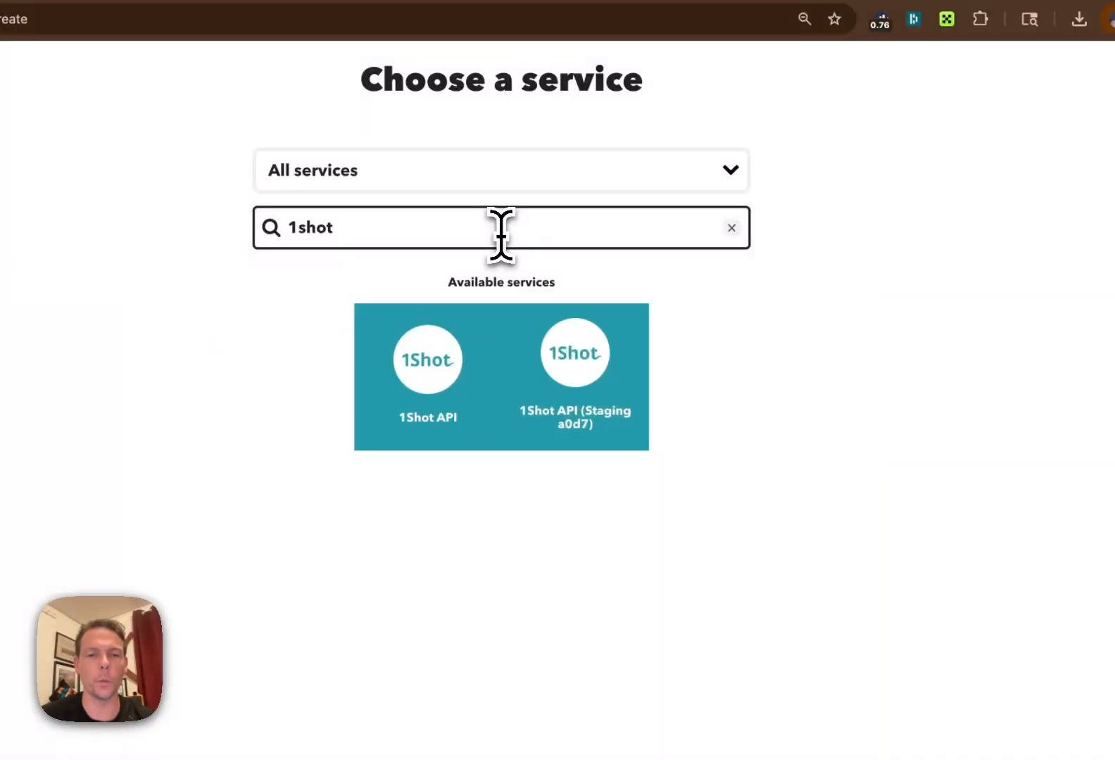
{"action": "left_click", "coordinate": [440, 401]}
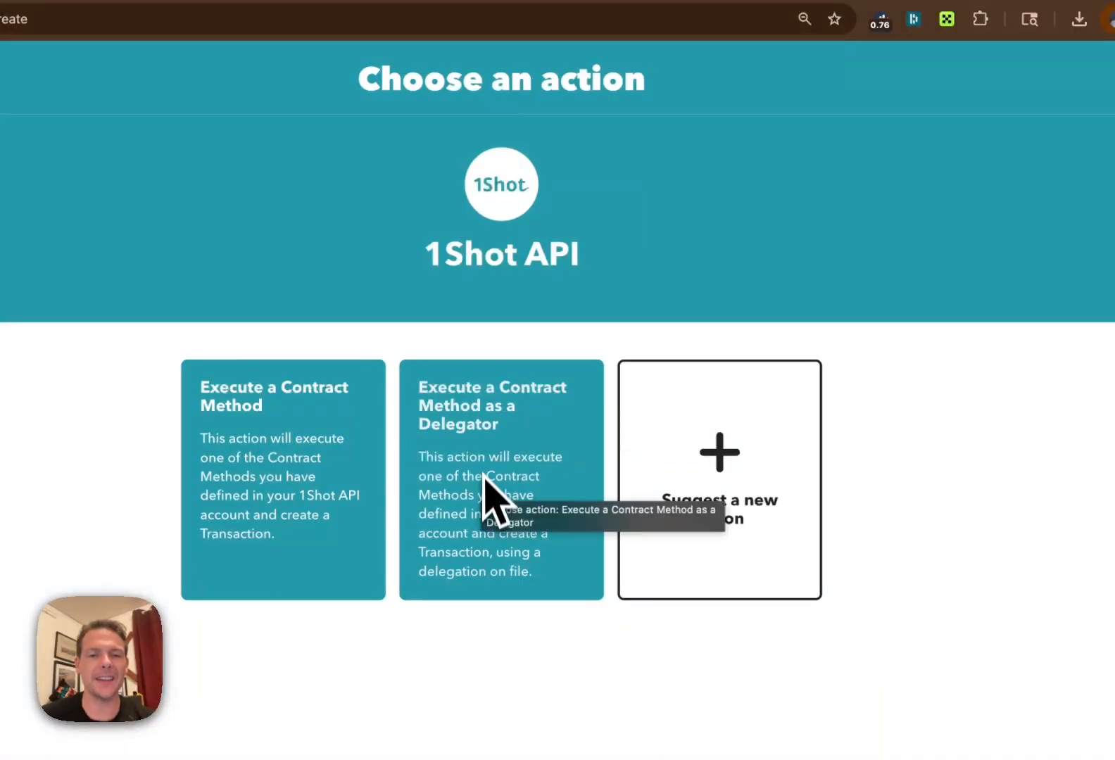
{"action": "left_click", "coordinate": [521, 442]}
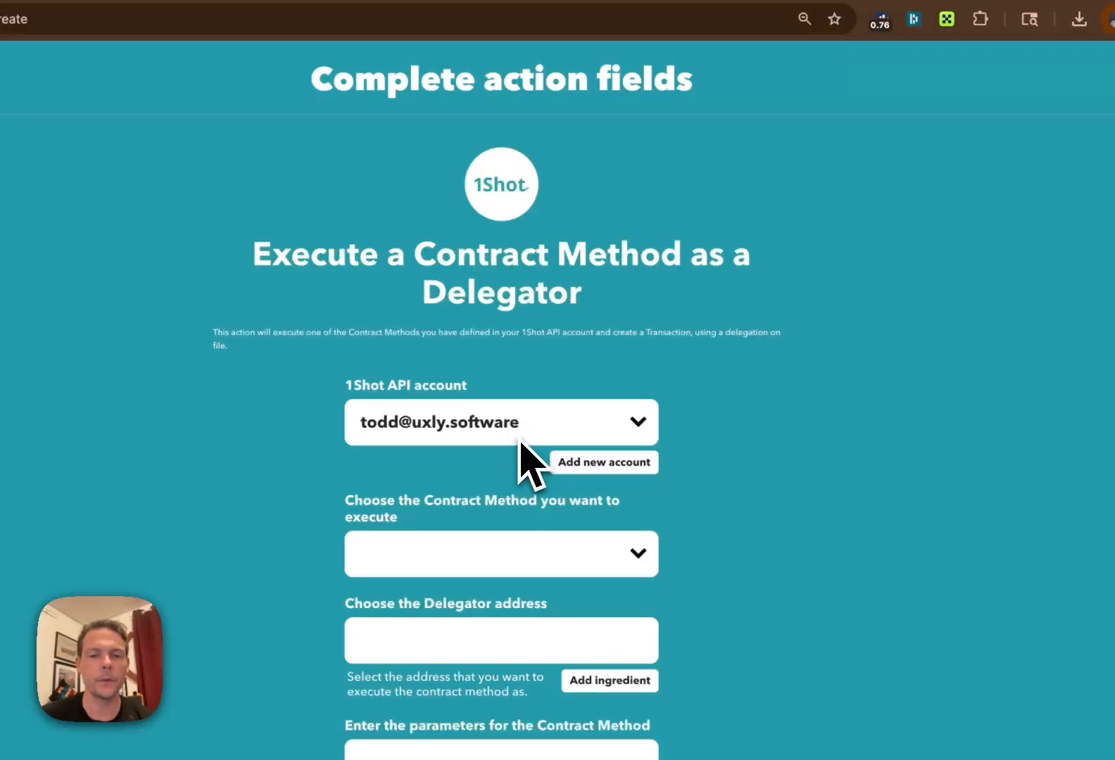
Select the connected 1Shot API account and the transfer contract method under IFTTT demos for the action.
{"action": "scroll", "coordinate": [750, 504], "scroll_direction": "down", "scroll_amount": 2}
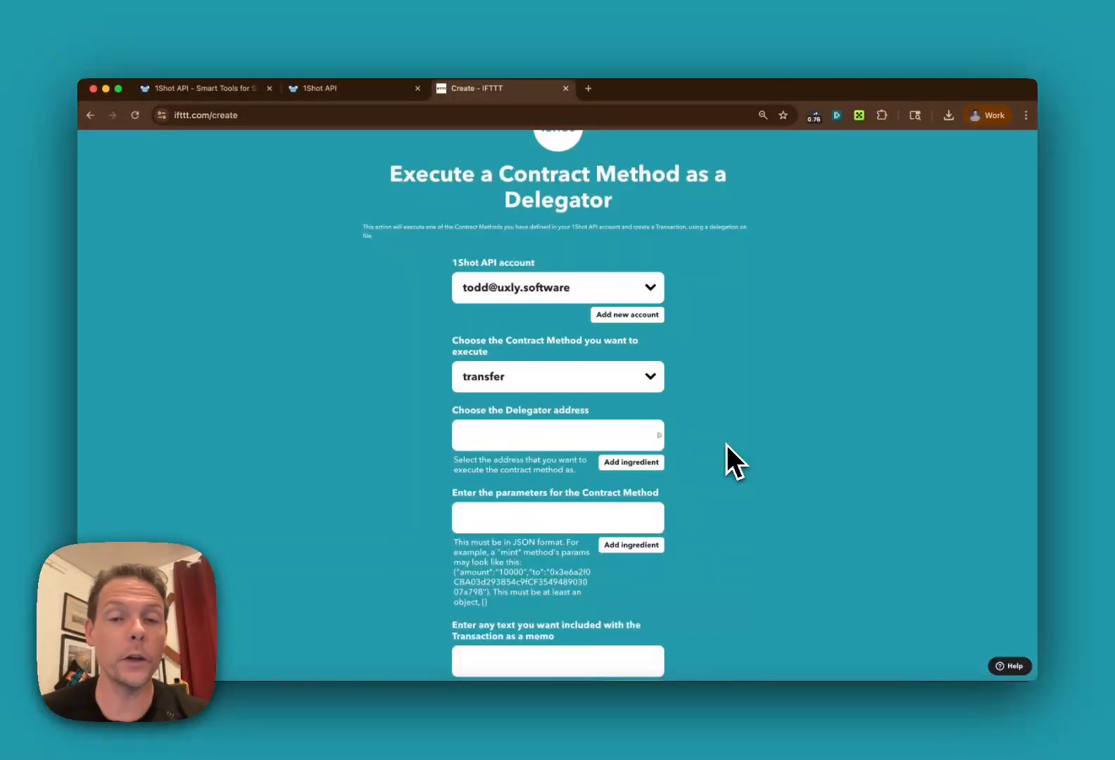
{"action": "left_click", "coordinate": [566, 292]}
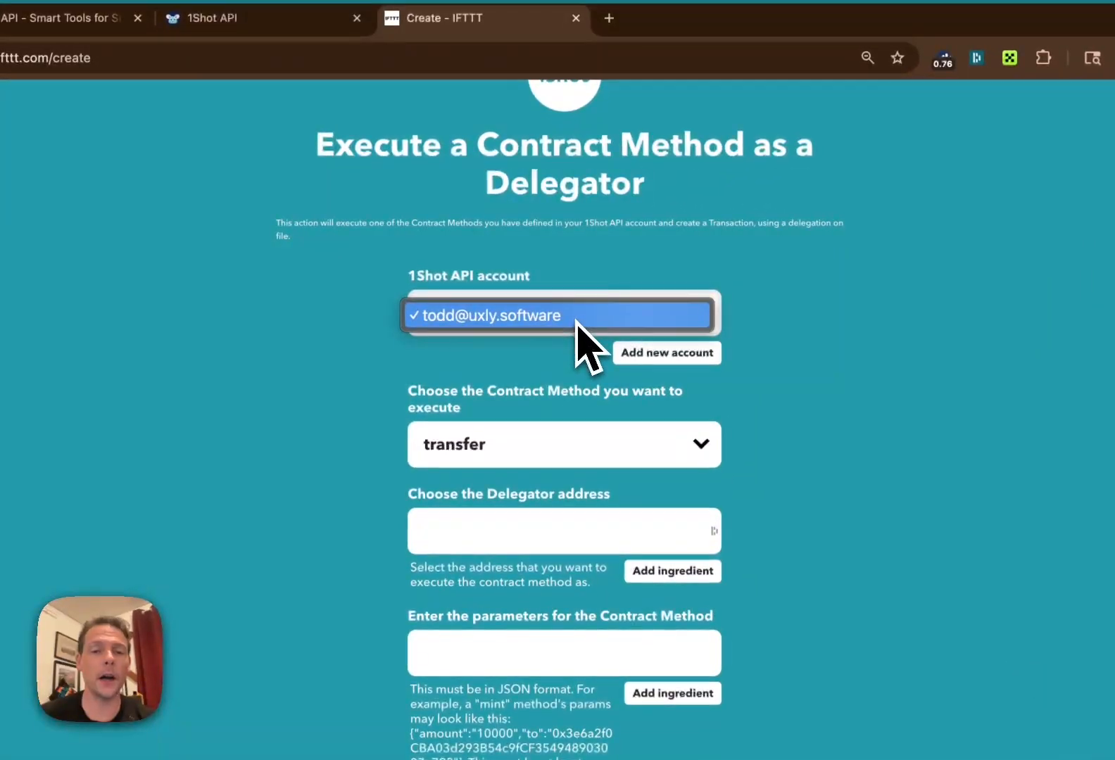
{"action": "left_click", "coordinate": [541, 359]}
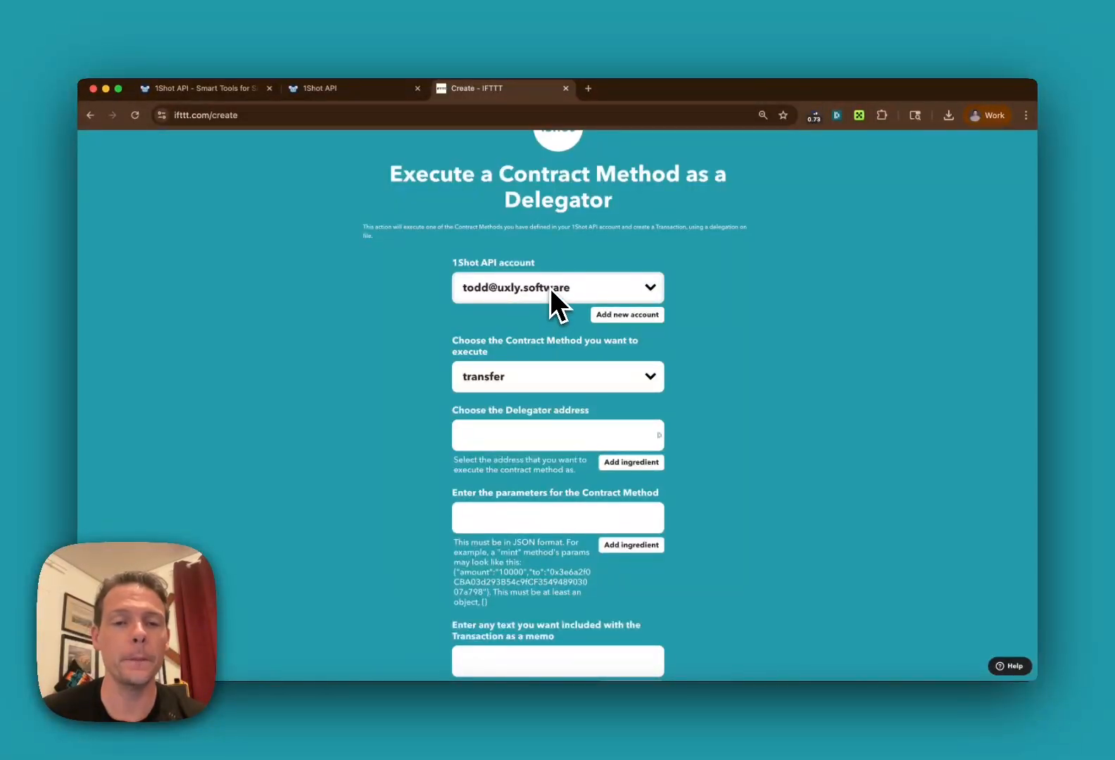
{"action": "scroll", "coordinate": [535, 328], "scroll_direction": "down", "scroll_amount": 1}
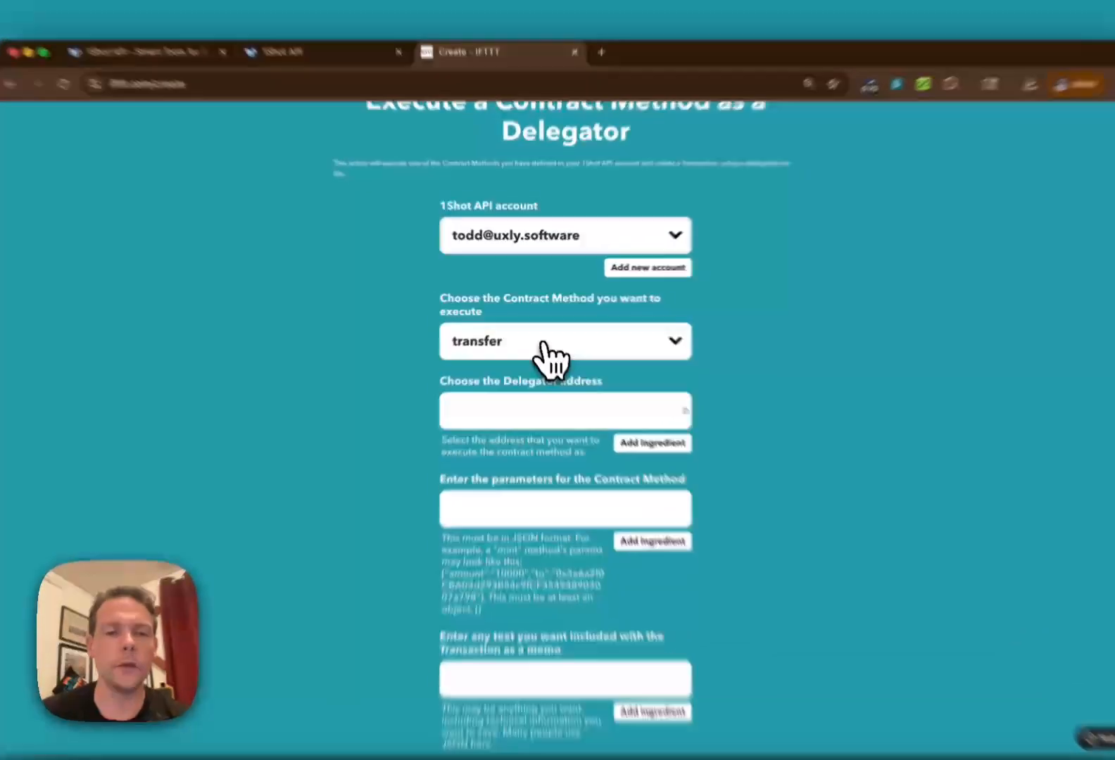
{"action": "left_click", "coordinate": [539, 332]}
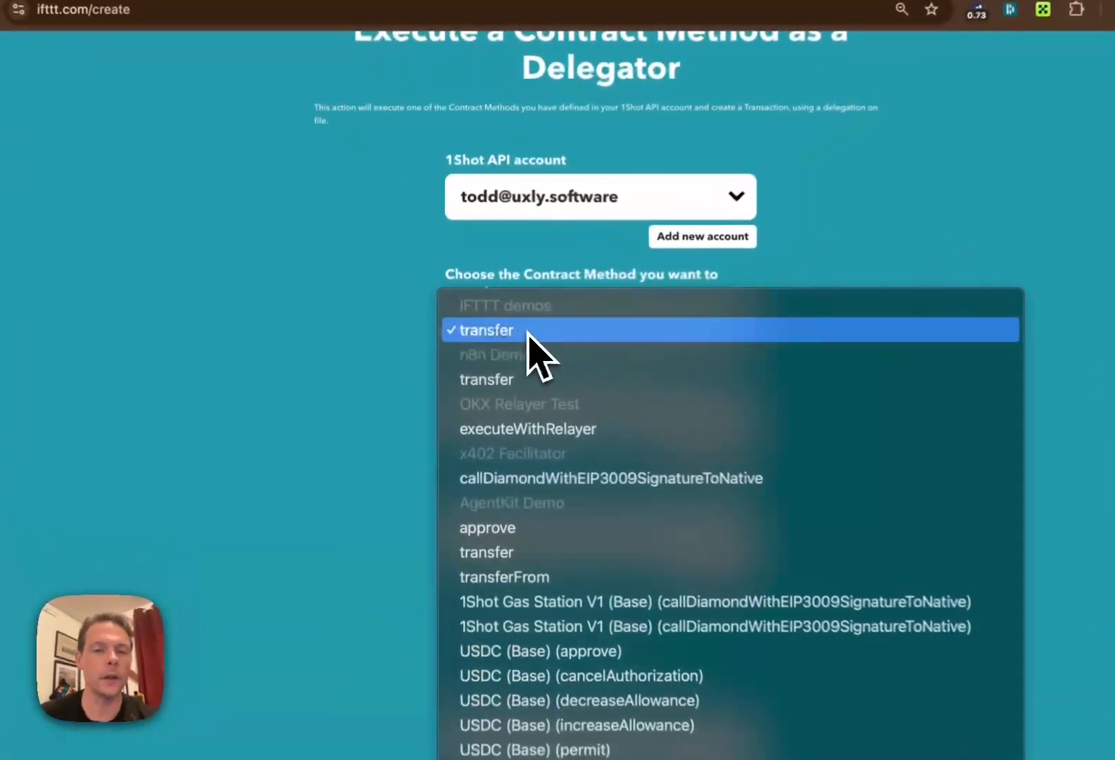
{"action": "left_click", "coordinate": [509, 335]}
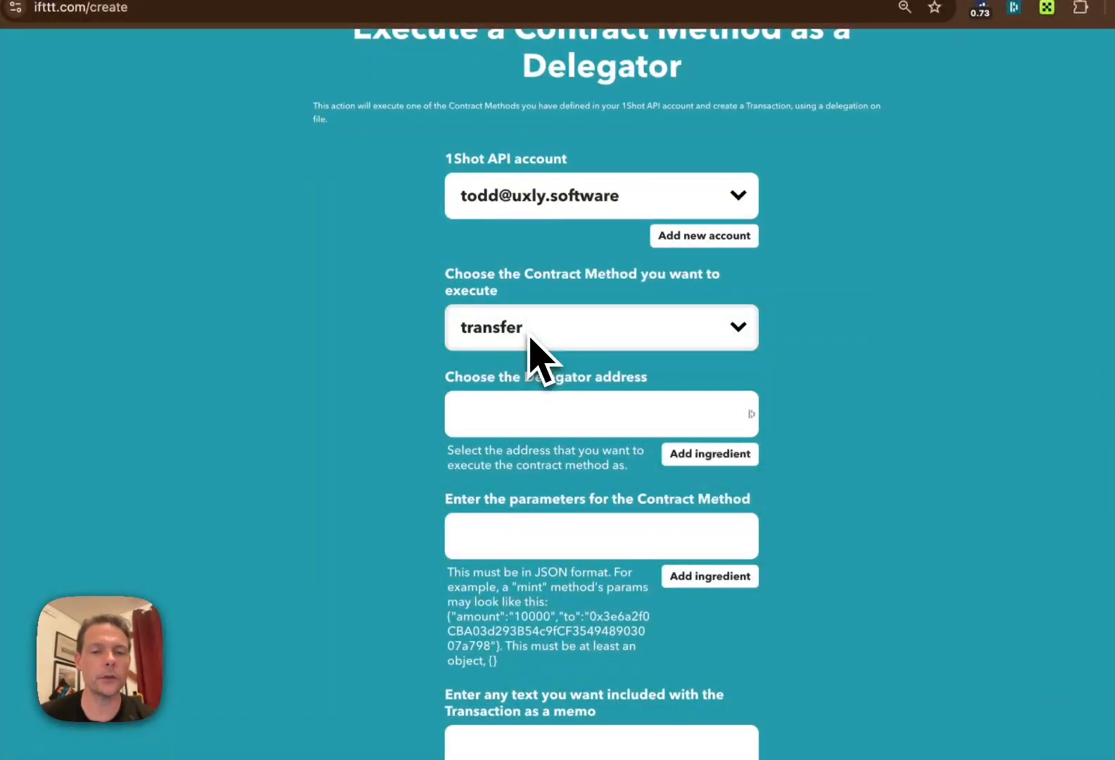
Copy the wallet address from the OKX Wallet extension and paste it as the action's Delegator address.
{"action": "left_click", "coordinate": [533, 410]}
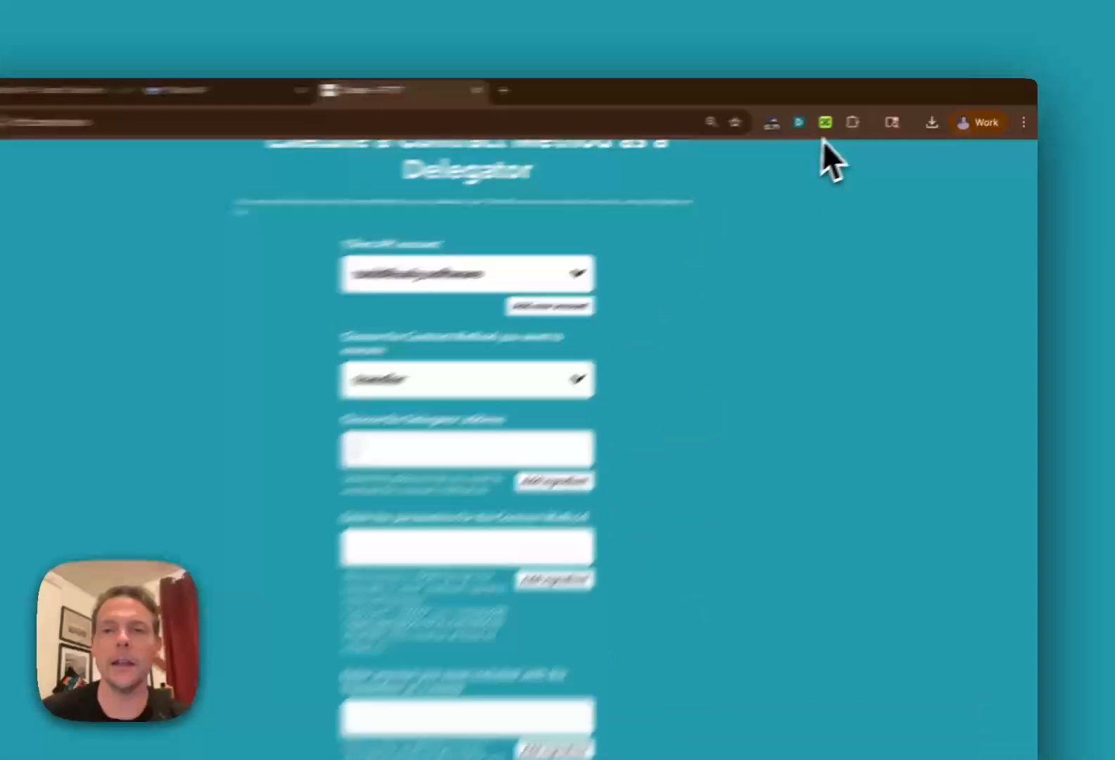
{"action": "left_click", "coordinate": [859, 114]}
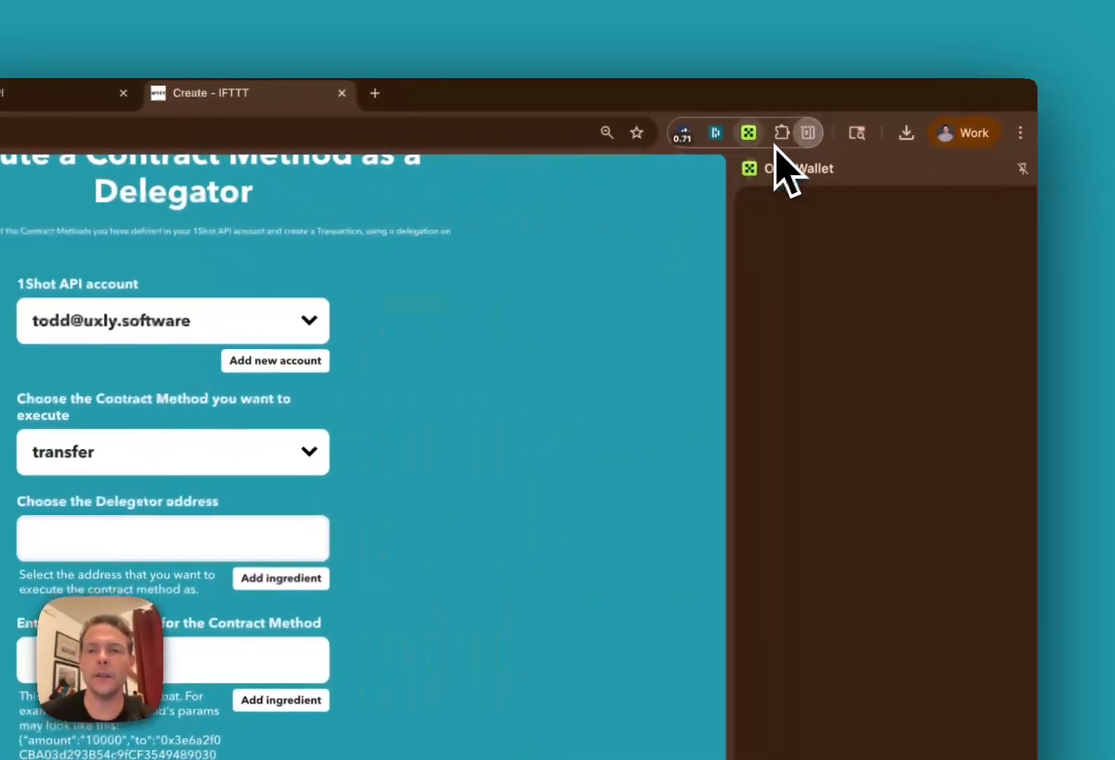
{"action": "left_click", "coordinate": [940, 220]}
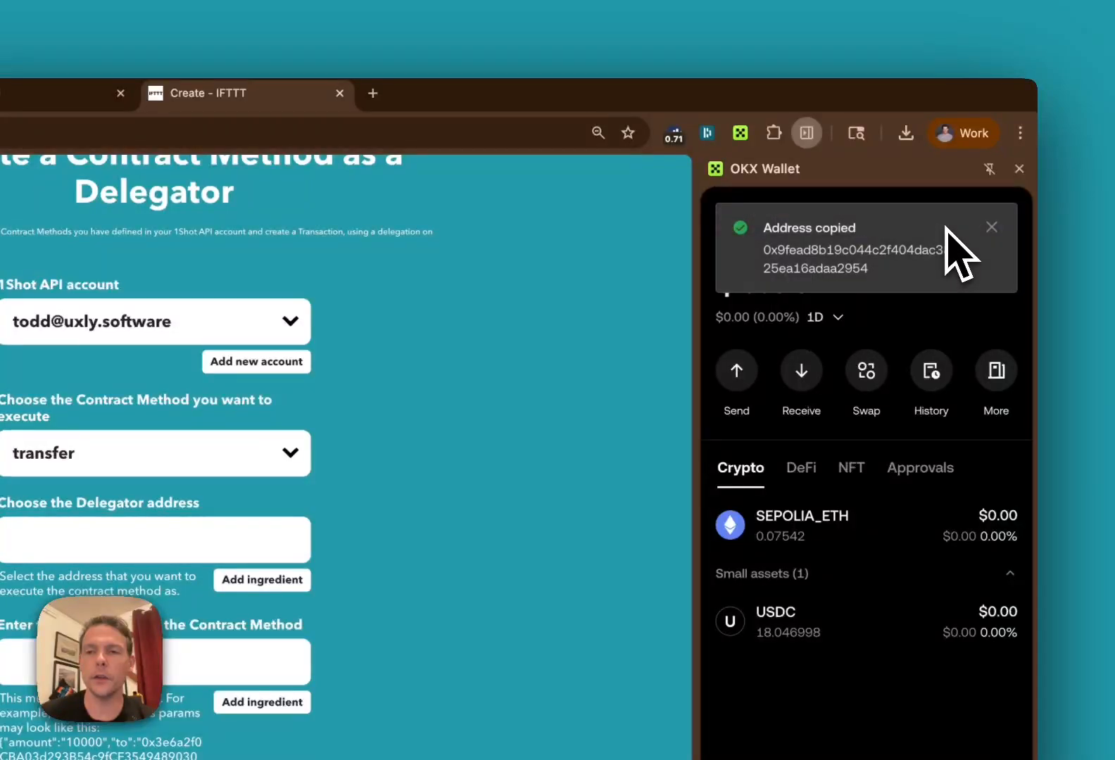
{"action": "left_click", "coordinate": [1019, 169]}
{"action": "left_click", "coordinate": [130, 530]}
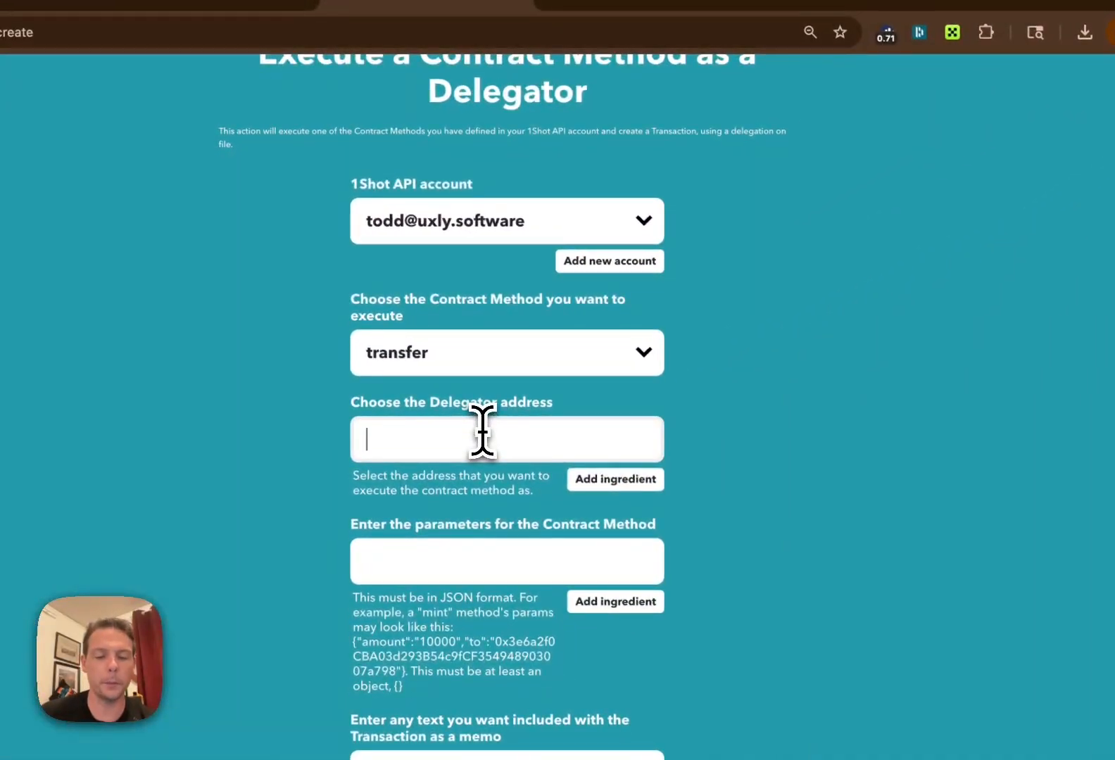
{"action": "key", "text": "super+v"}
Switch to 1Shot API and open the USDC (Sepolia) transfer method's details to examine its input parameters.
{"action": "scroll", "coordinate": [482, 429], "scroll_direction": "down", "scroll_amount": 3}
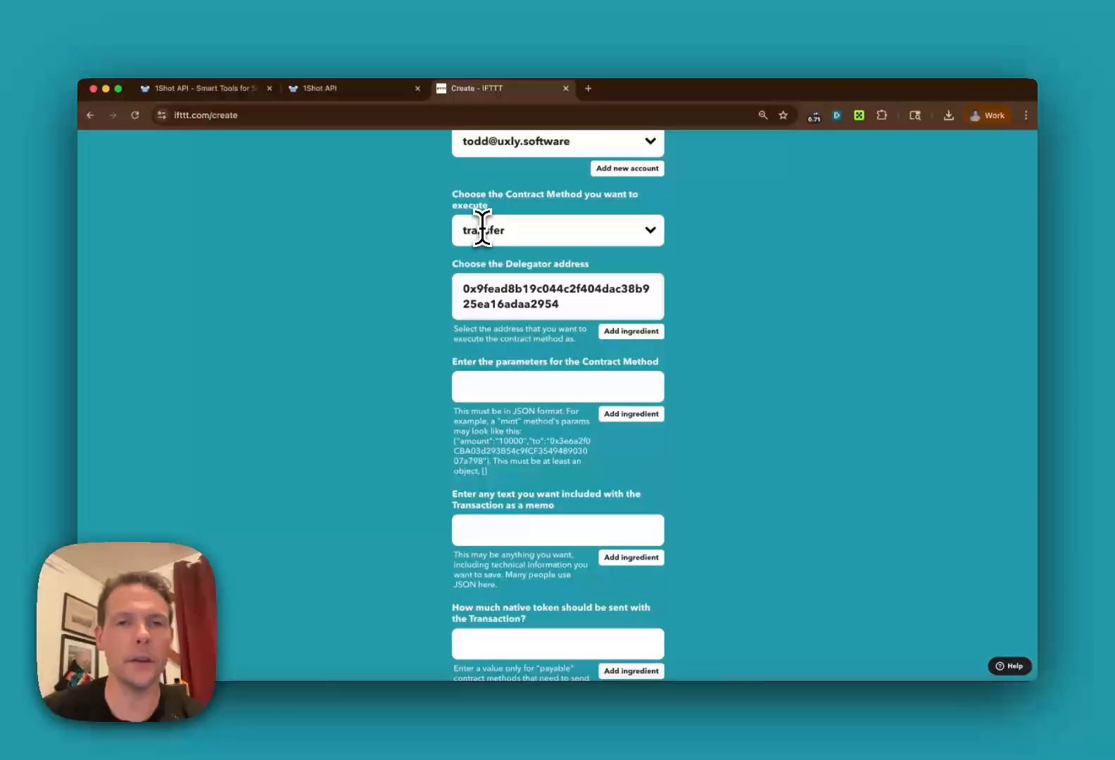
{"action": "left_click", "coordinate": [352, 89]}
{"action": "left_click", "coordinate": [206, 285]}
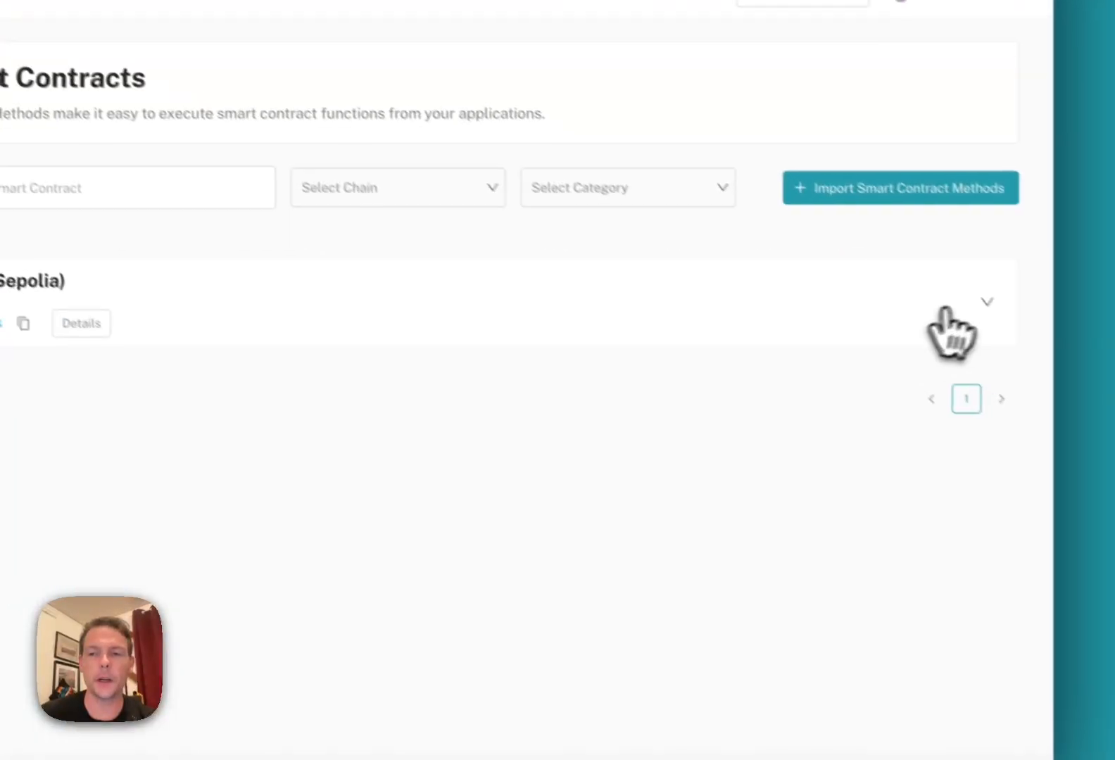
{"action": "left_click", "coordinate": [982, 299]}
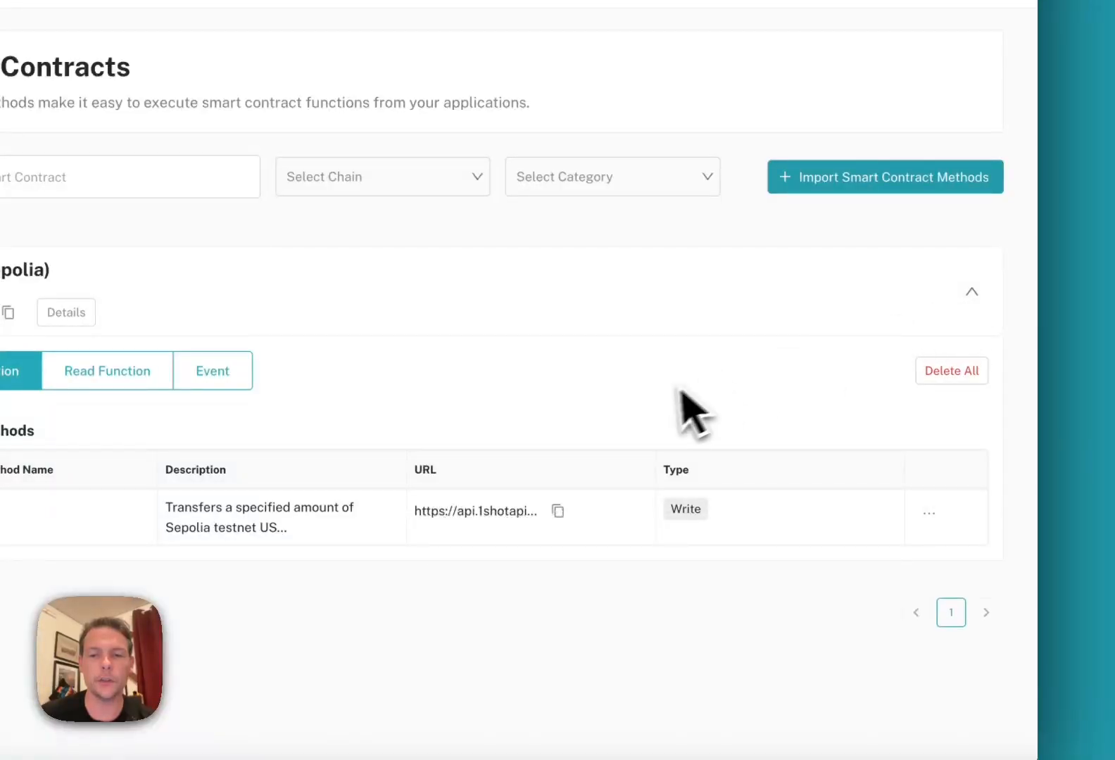
{"action": "left_click", "coordinate": [921, 512]}
{"action": "left_click", "coordinate": [957, 521]}
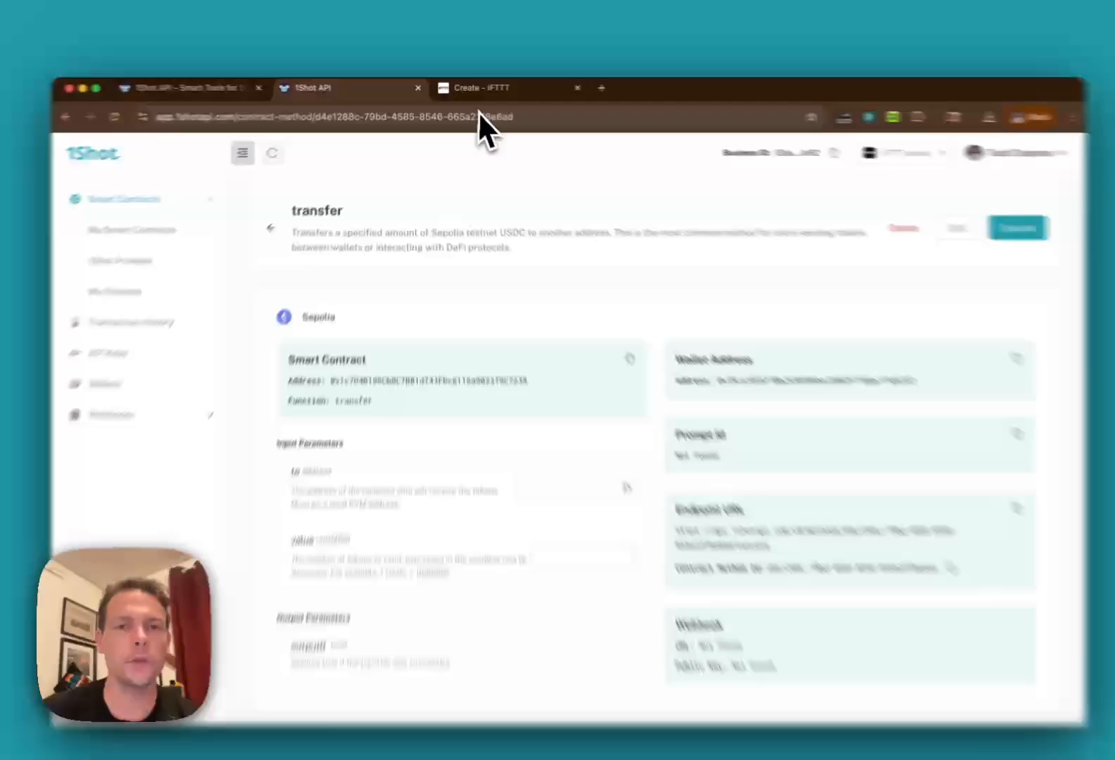
Switch back to the IFTTT applet and enter the contract method parameters as JSON with an empty "to" and "value" set to "50000".
{"action": "left_click", "coordinate": [483, 91]}
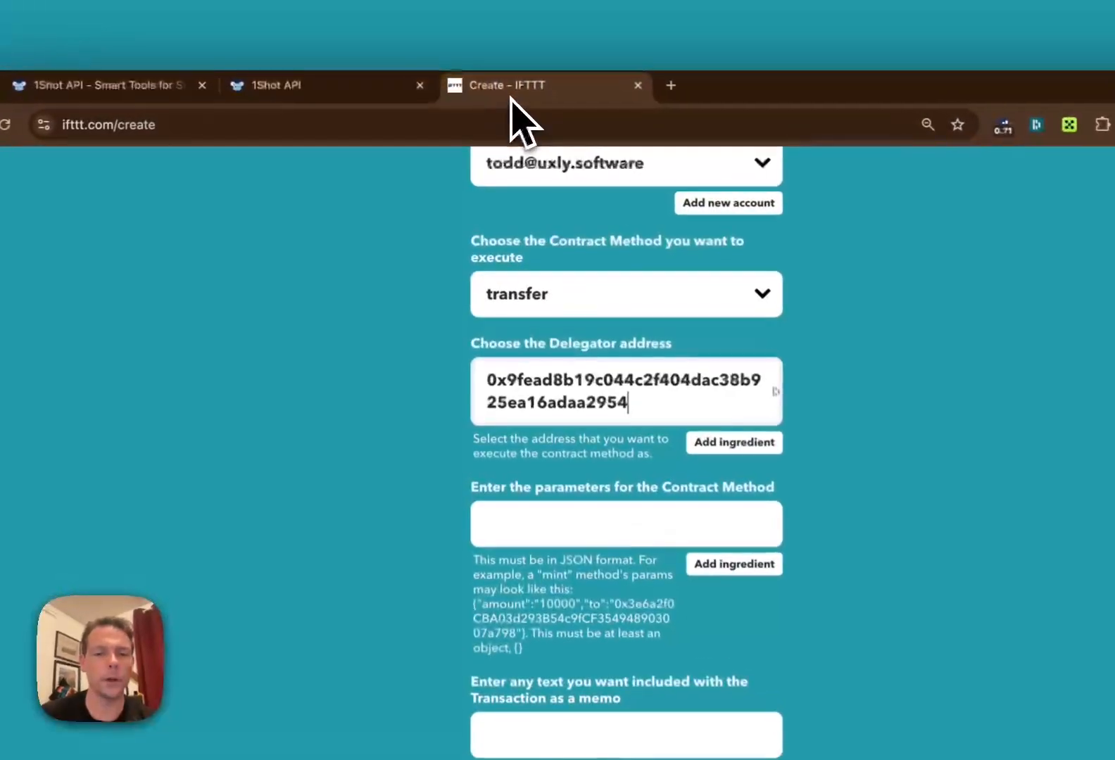
{"action": "left_click", "coordinate": [525, 519]}
{"action": "type", "text": "{"}
{"action": "key", "text": "Return"}
{"action": "key", "text": "Return"}
{"action": "type", "text": "}"}
{"action": "key", "text": "Up"}
{"action": "type", "text": "\"T"}
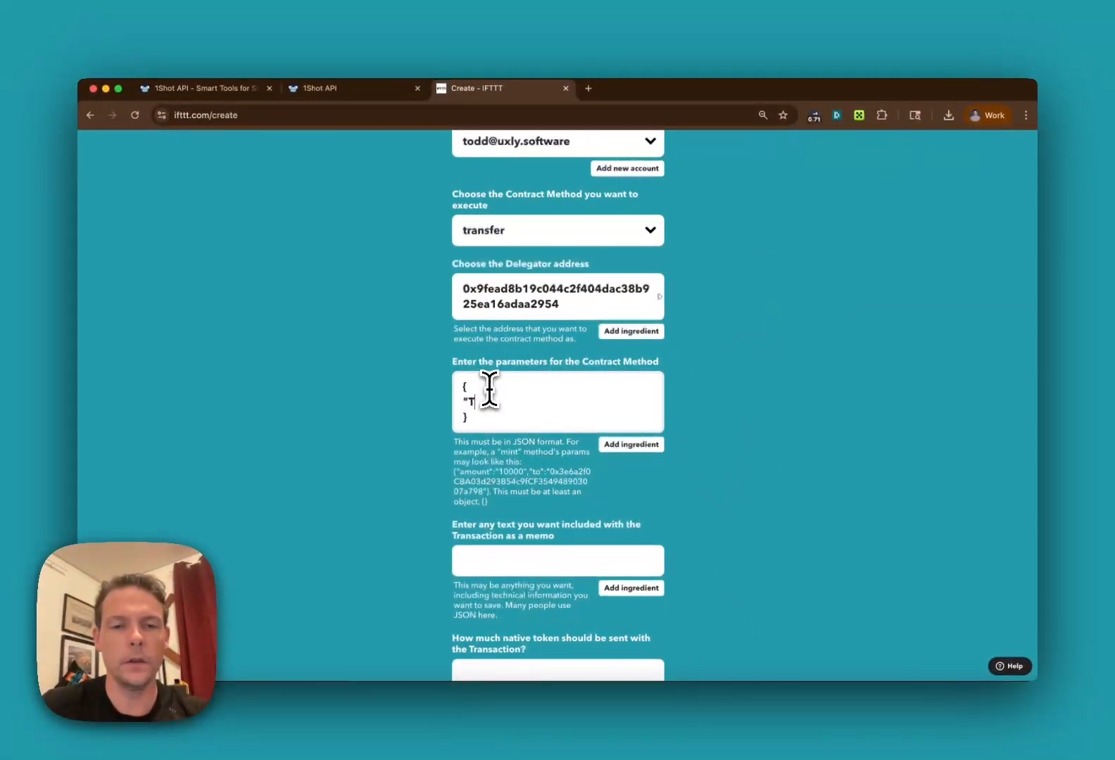
{"action": "type", "text": "o\": \"\","}
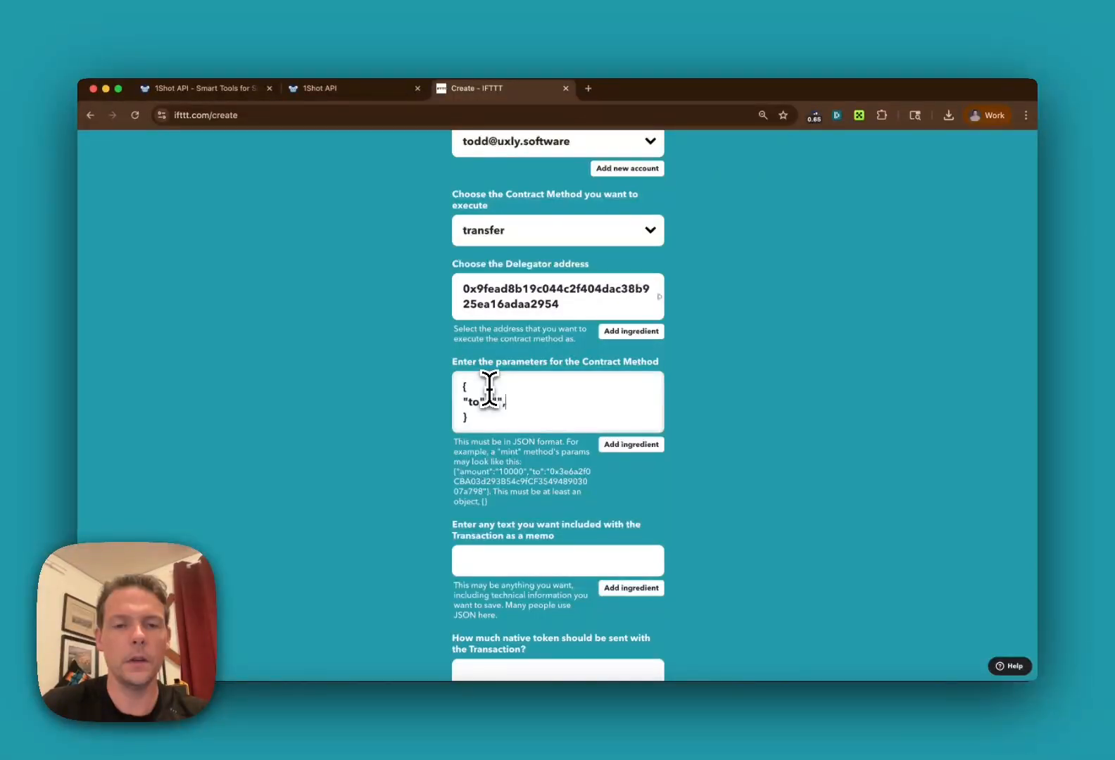
{"action": "key", "text": "Return"}
{"action": "type", "text": "\""}
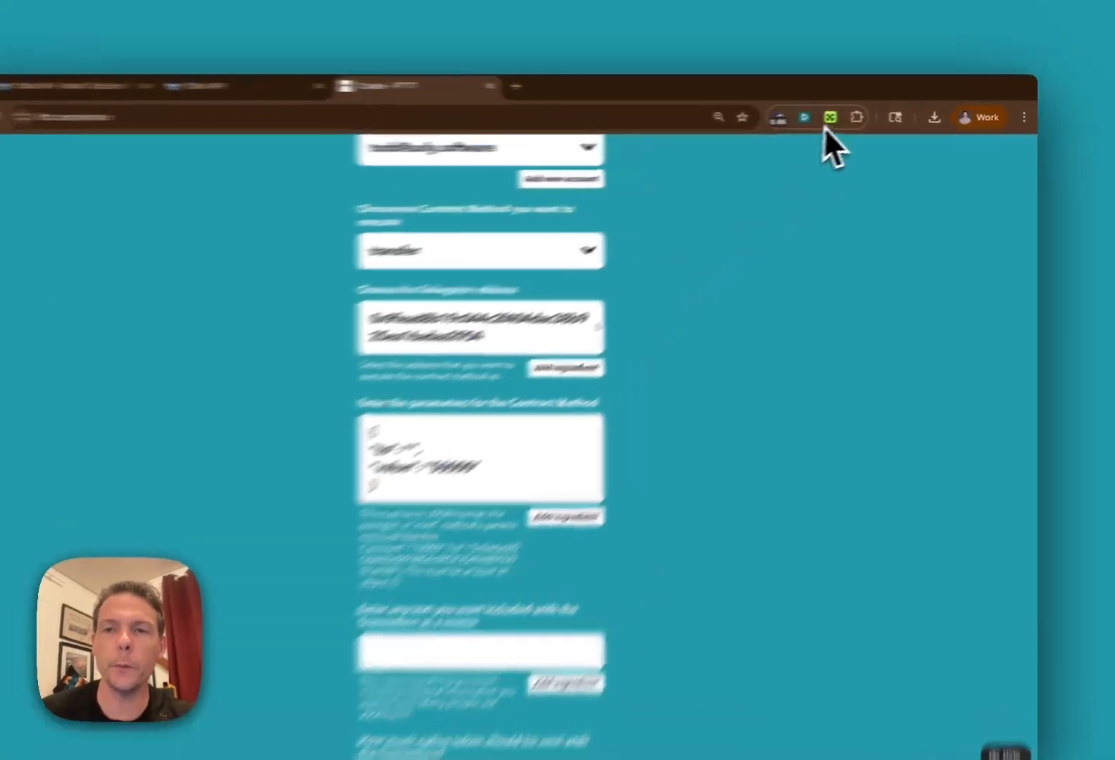
Copy the recipient's wallet address from the OKX Wallet extension and paste it as the "to" value in the parameters JSON.
{"action": "left_click", "coordinate": [859, 114]}
{"action": "left_click", "coordinate": [836, 202]}
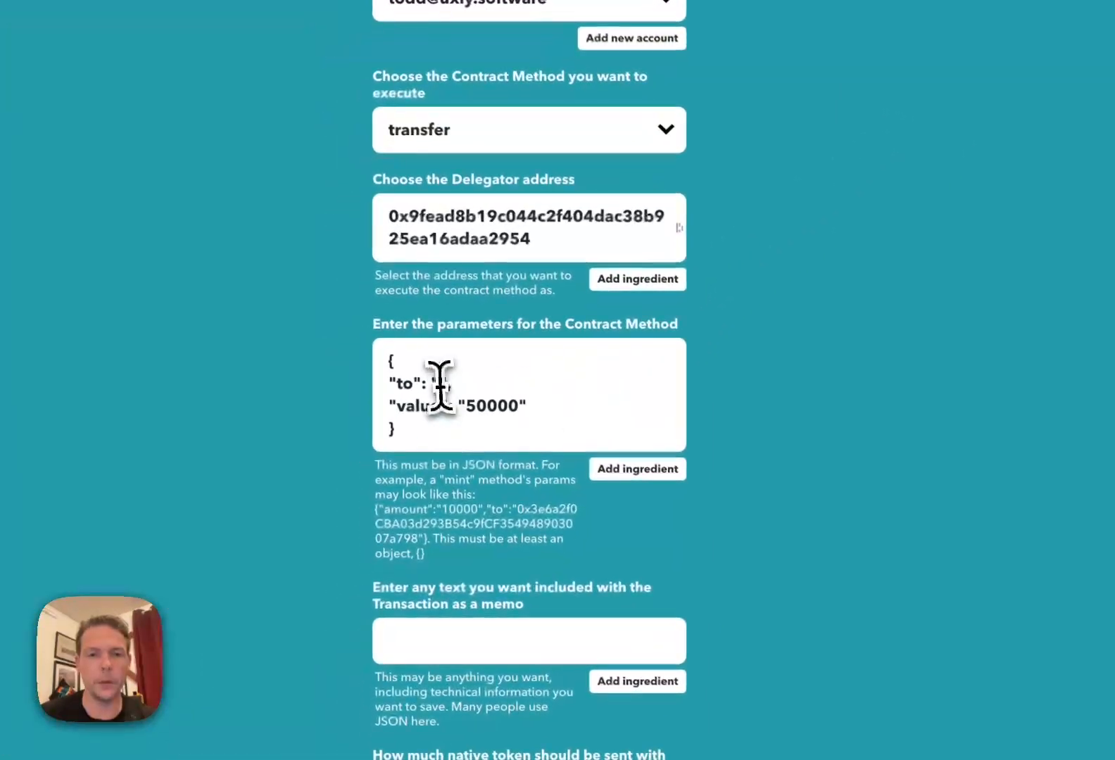
{"action": "left_click", "coordinate": [439, 384]}
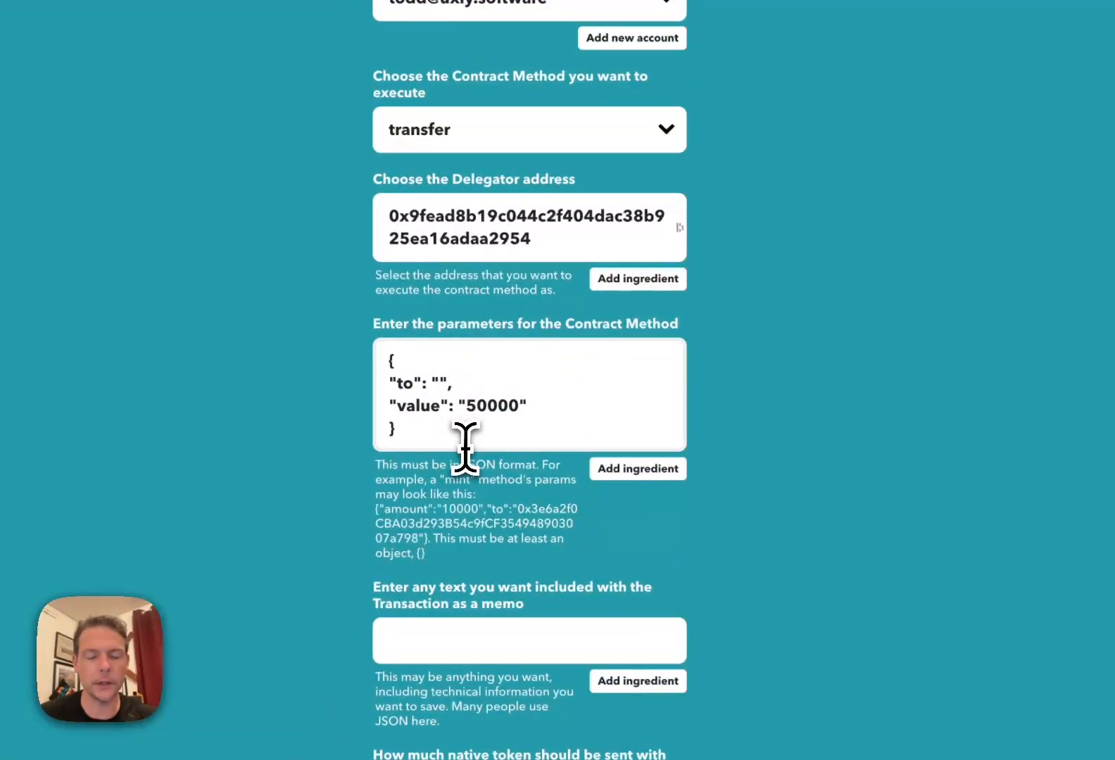
{"action": "key", "text": "ctrl+v"}
Set the transaction memo to "IFTTT transfer demo".
{"action": "scroll", "coordinate": [623, 456], "scroll_direction": "down", "scroll_amount": 5}
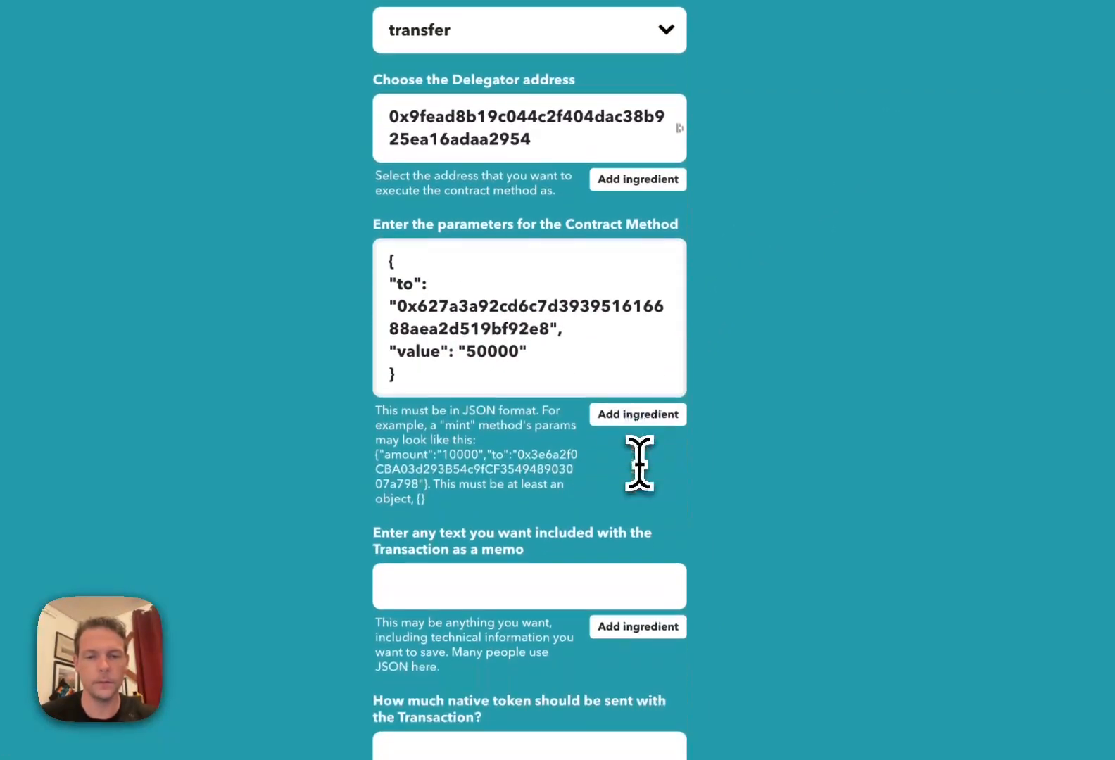
{"action": "scroll", "coordinate": [715, 530], "scroll_direction": "down", "scroll_amount": 2}
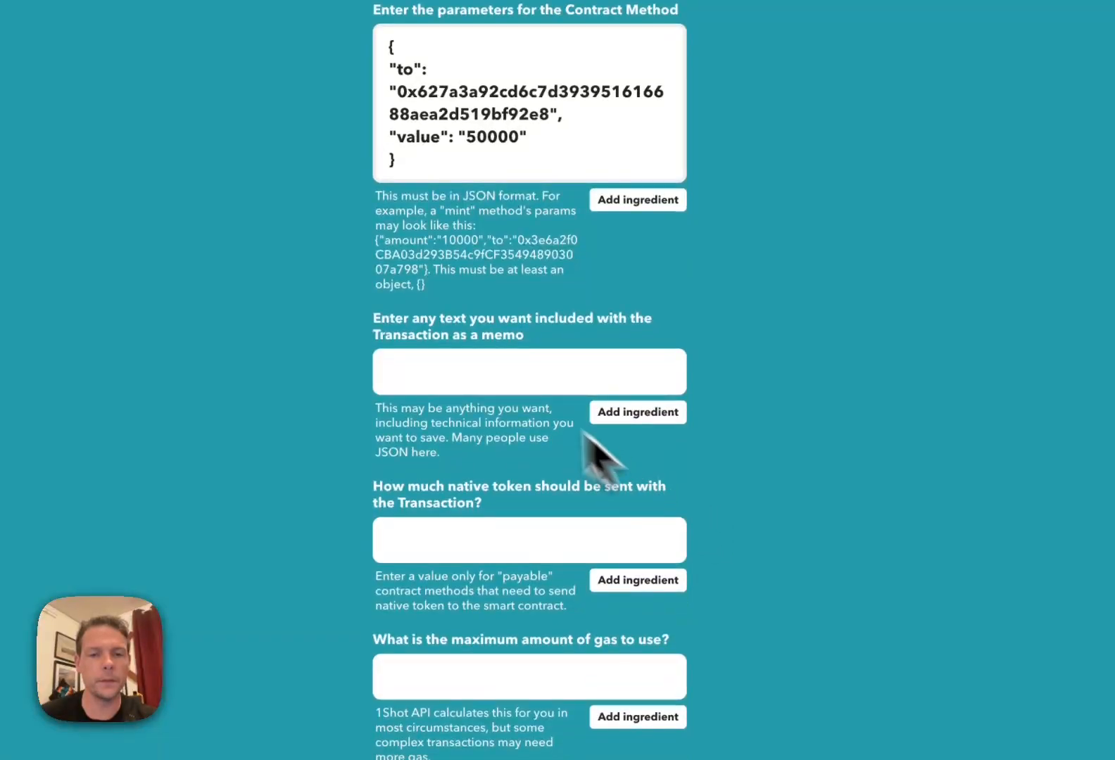
{"action": "left_click", "coordinate": [489, 370]}
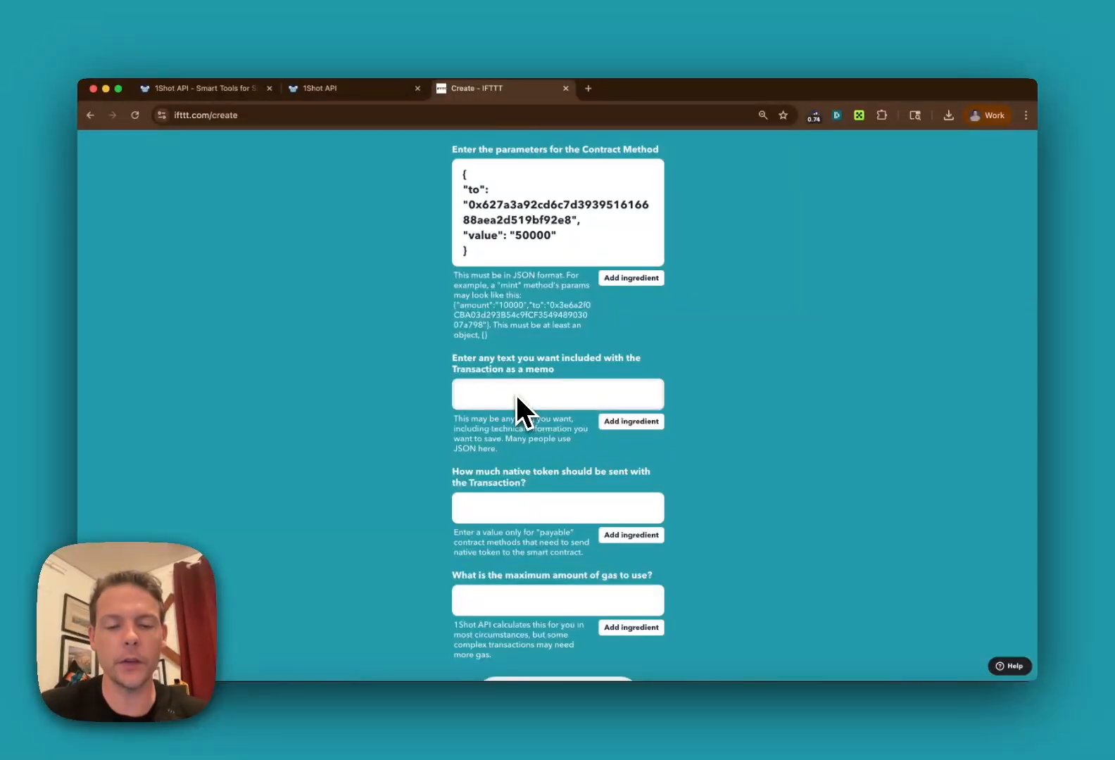
{"action": "type", "text": "IFTTT"}
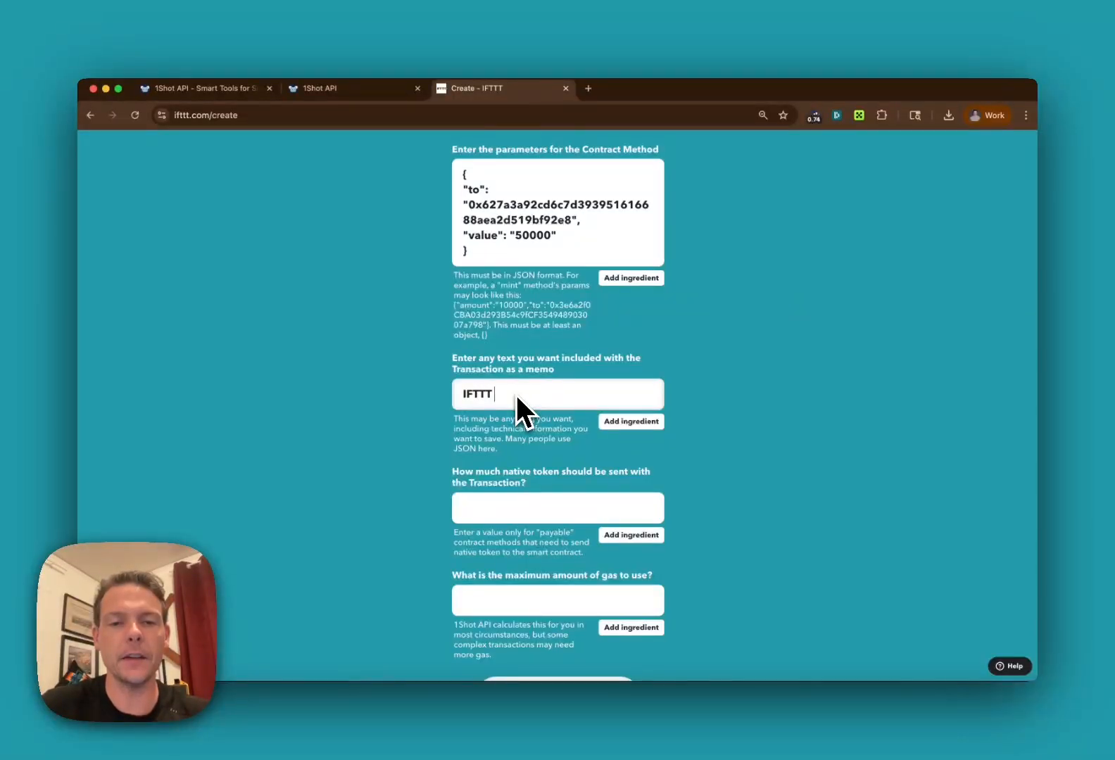
{"action": "type", "text": " transfer demo"}
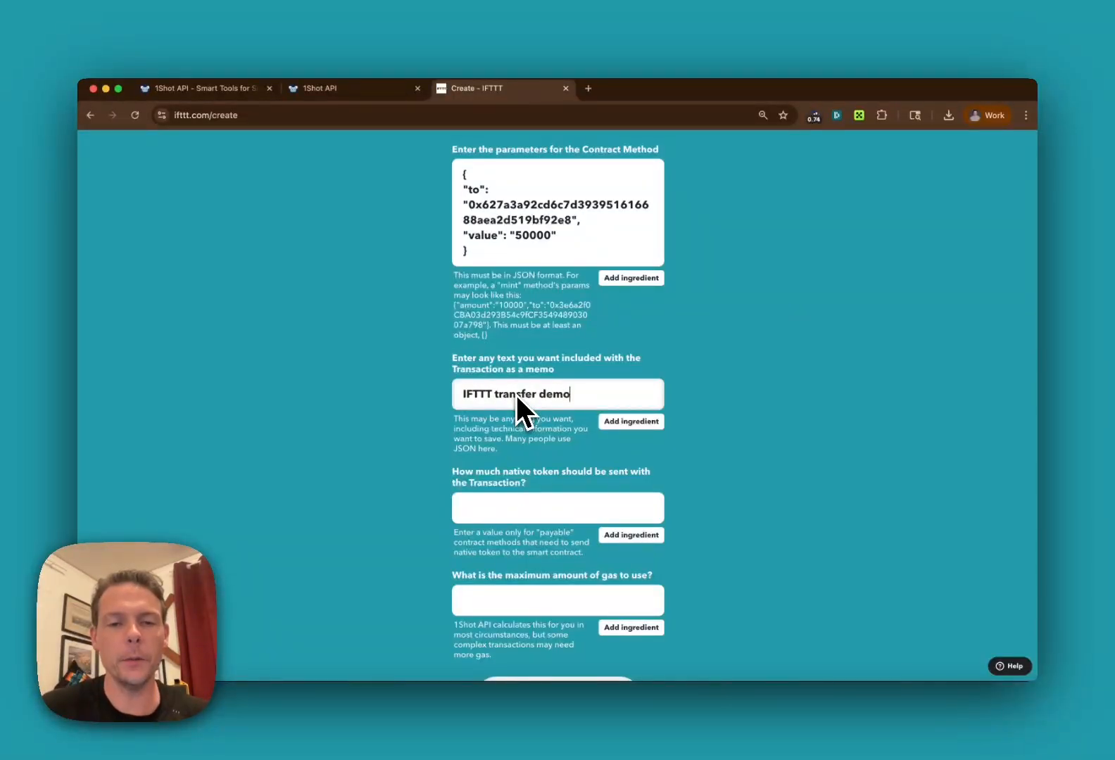
Leave the native token amount and maximum gas empty and create the 1Shot API action.
{"action": "scroll", "coordinate": [540, 399], "scroll_direction": "down", "scroll_amount": 2}
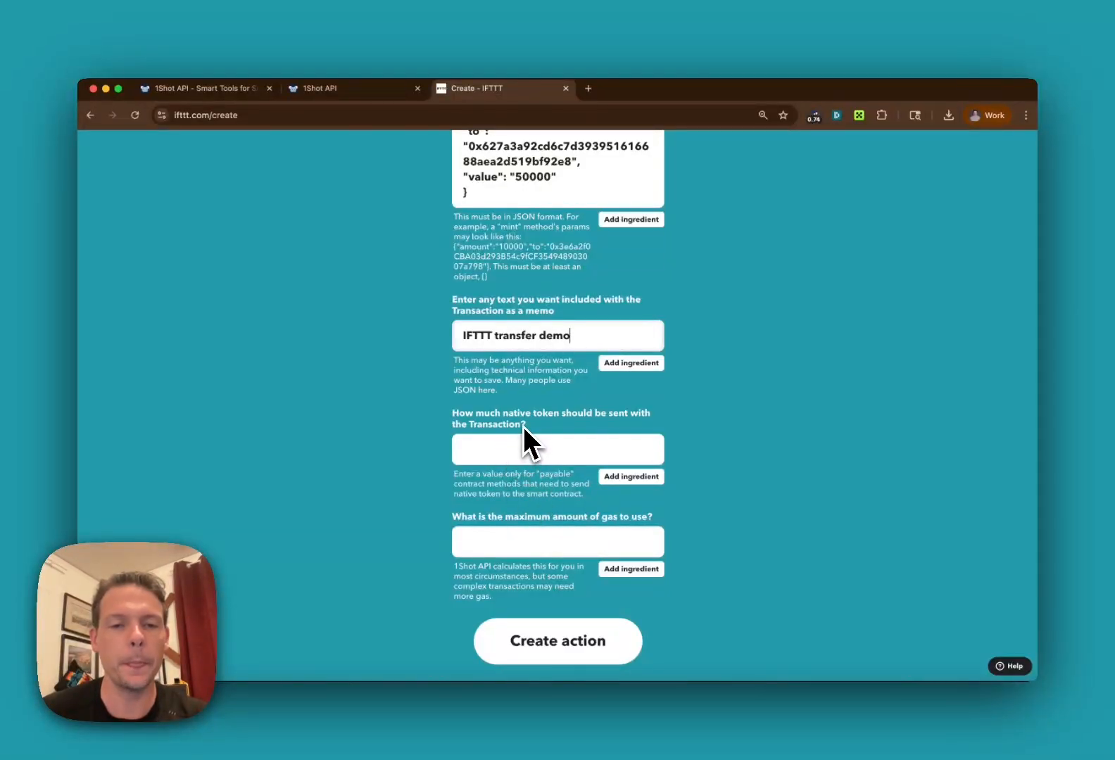
{"action": "left_click", "coordinate": [519, 451]}
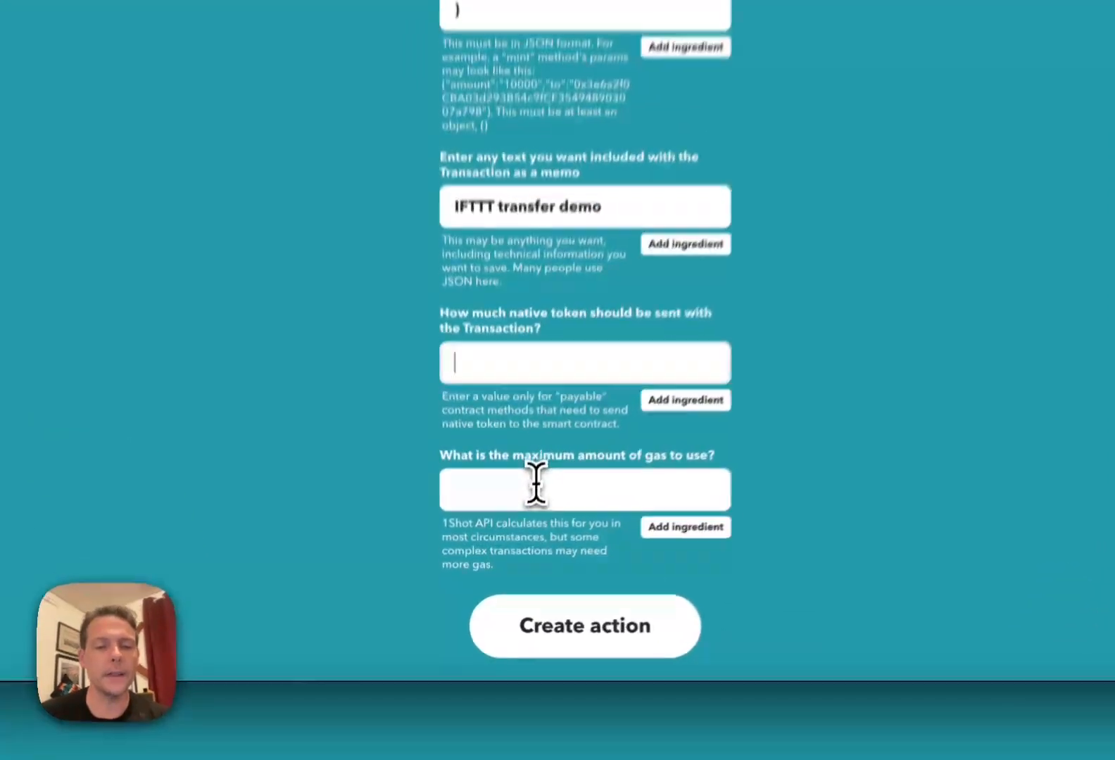
{"action": "left_click", "coordinate": [523, 539]}
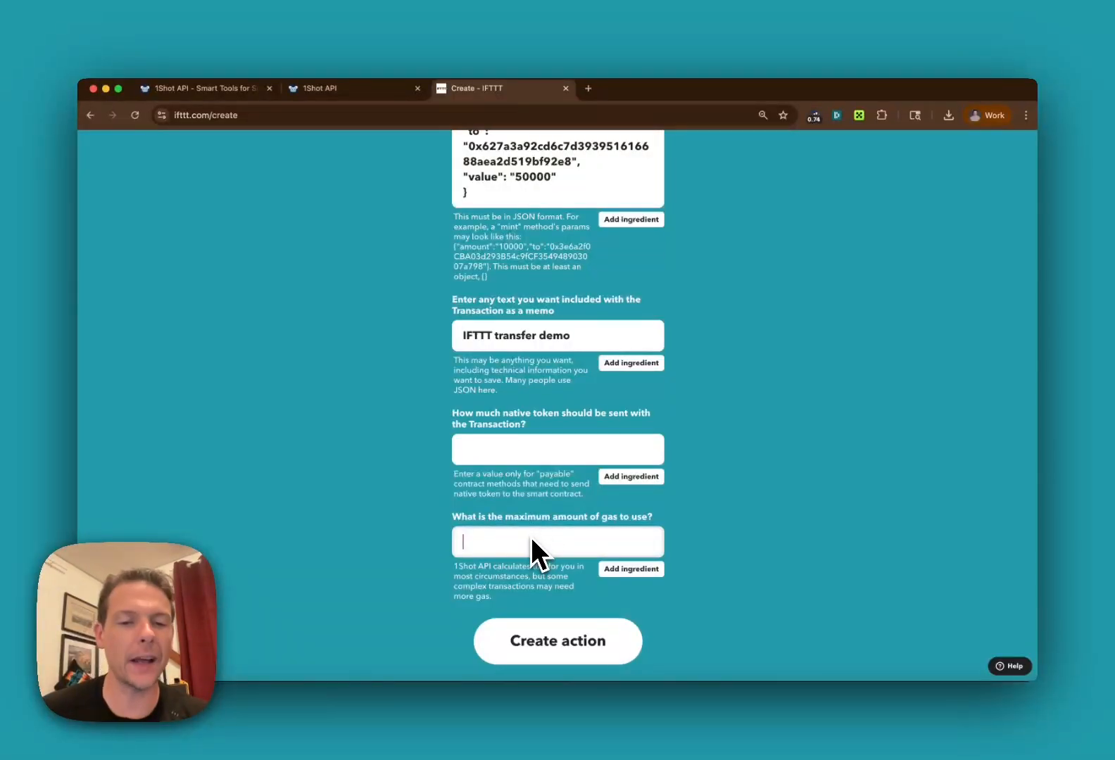
{"action": "scroll", "coordinate": [647, 423], "scroll_direction": "up", "scroll_amount": 1}
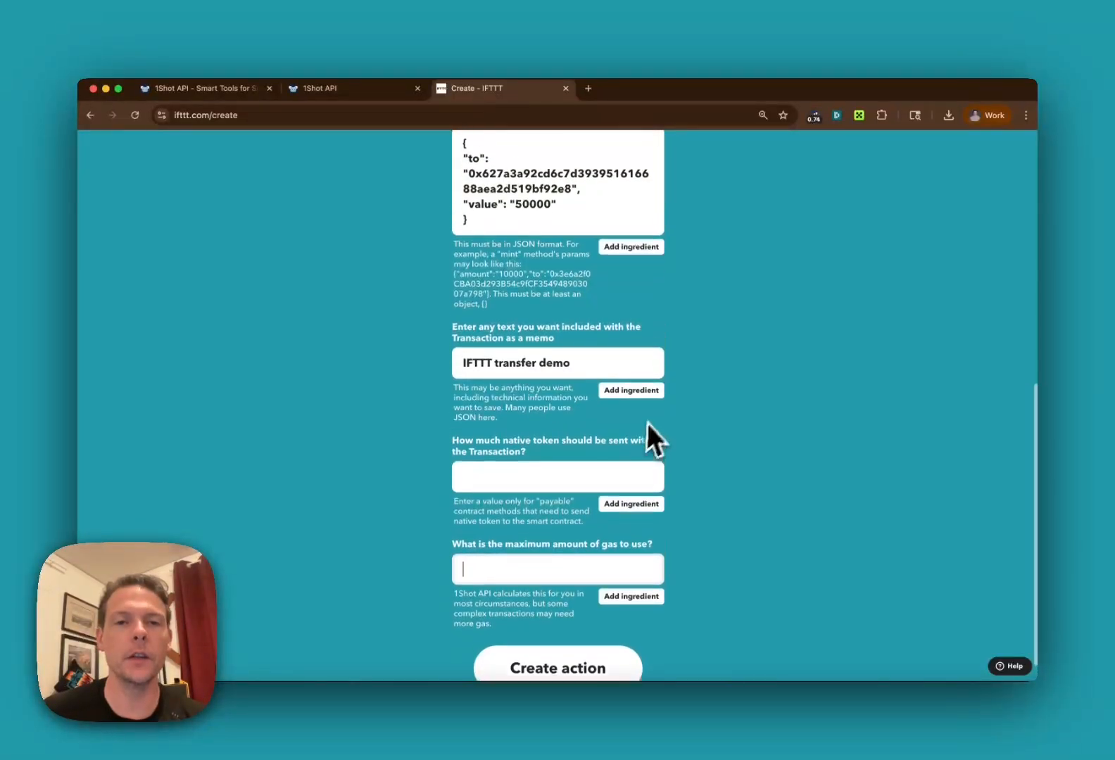
{"action": "scroll", "coordinate": [655, 414], "scroll_direction": "up", "scroll_amount": 5}
{"action": "scroll", "coordinate": [655, 414], "scroll_direction": "down", "scroll_amount": 5}
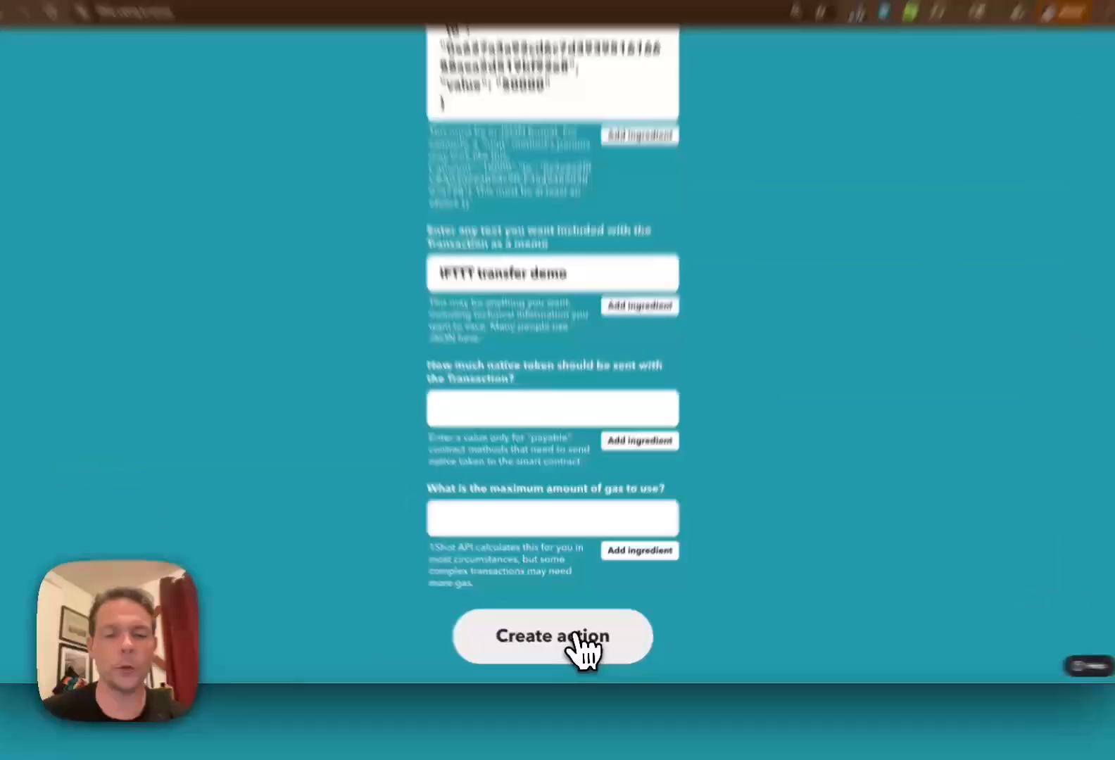
{"action": "left_click", "coordinate": [574, 638]}
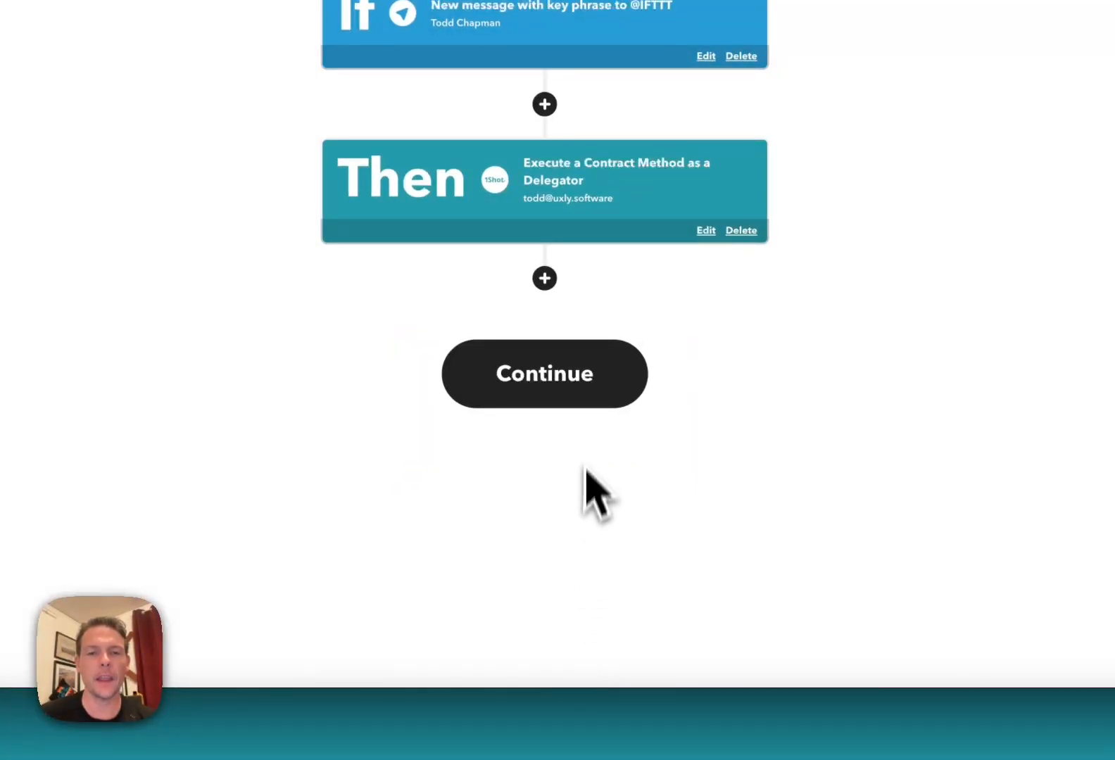
Continue to the applet review and finish the applet with its suggested title.
{"action": "left_click", "coordinate": [568, 391]}
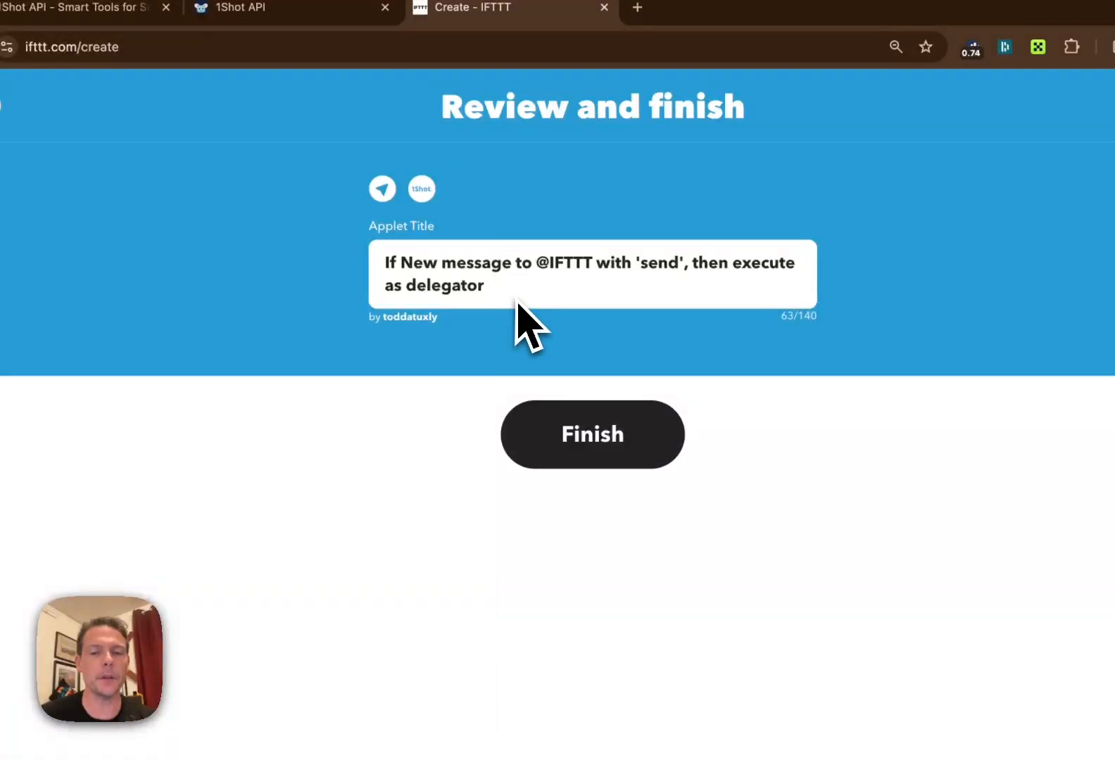
{"action": "left_click", "coordinate": [583, 433]}
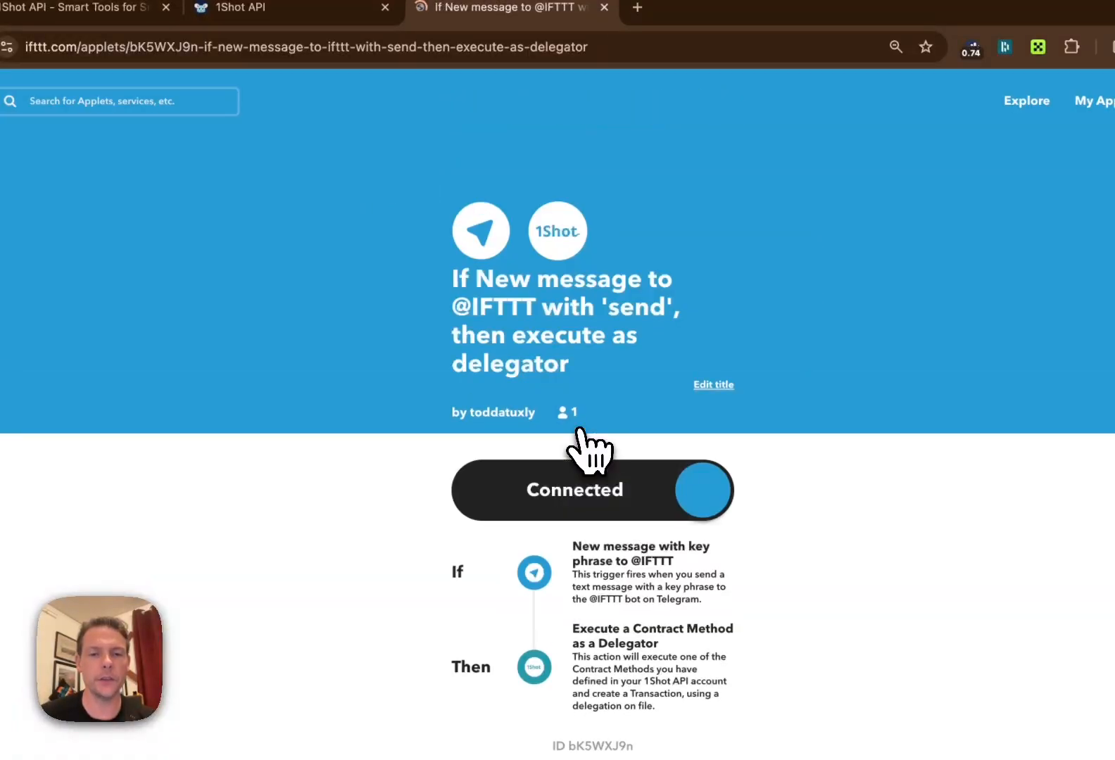
{"action": "scroll", "coordinate": [588, 451], "scroll_direction": "down", "scroll_amount": 3}
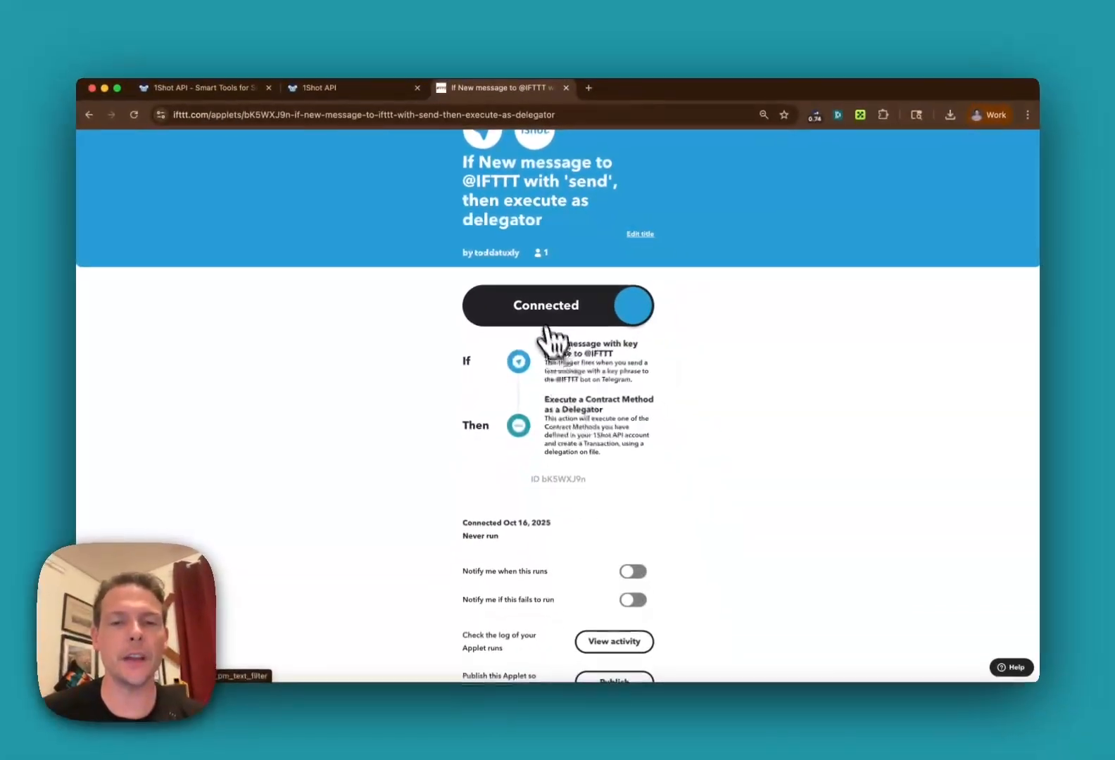
{"action": "scroll", "coordinate": [572, 378], "scroll_direction": "up", "scroll_amount": 3}
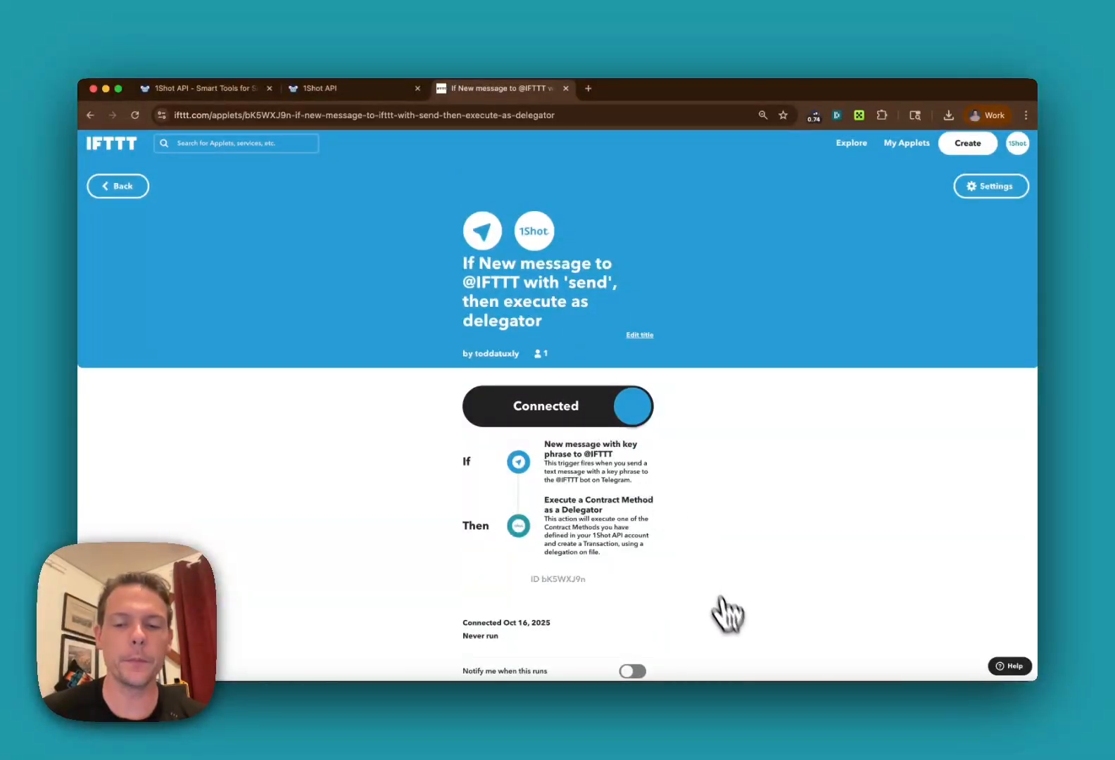
Switch to Telegram and send the message "send" to the IFTTT bot to trigger the applet.
{"action": "left_click", "coordinate": [748, 697]}
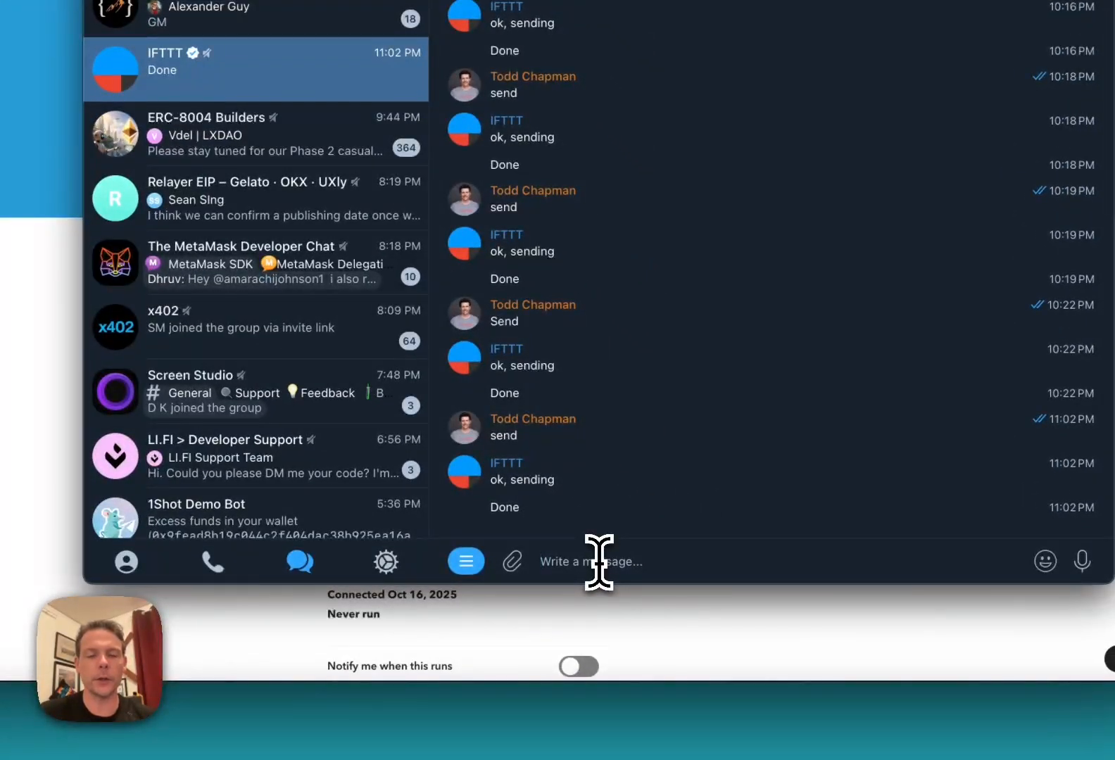
{"action": "type", "text": "send"}
{"action": "key", "text": "Return"}
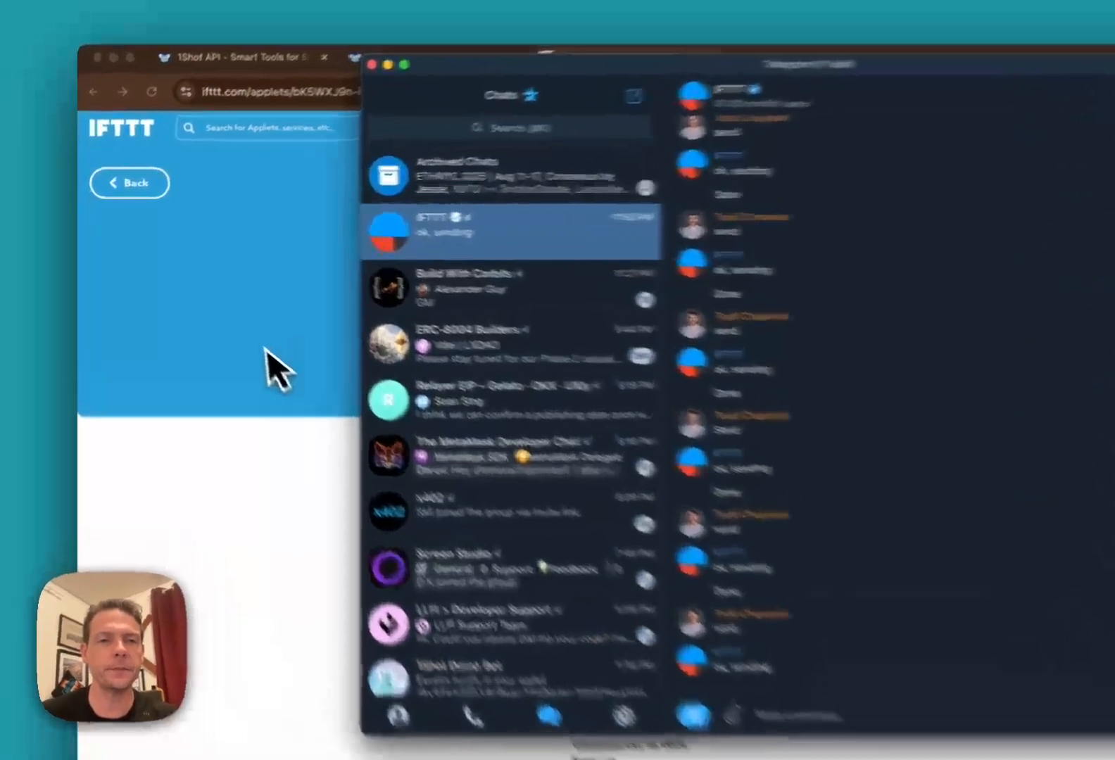
Return to the applet's page in IFTTT and open its activity log to check the run.
{"action": "left_click", "coordinate": [226, 331]}
{"action": "scroll", "coordinate": [445, 290], "scroll_direction": "down", "scroll_amount": 5}
{"action": "scroll", "coordinate": [445, 290], "scroll_direction": "down", "scroll_amount": 2}
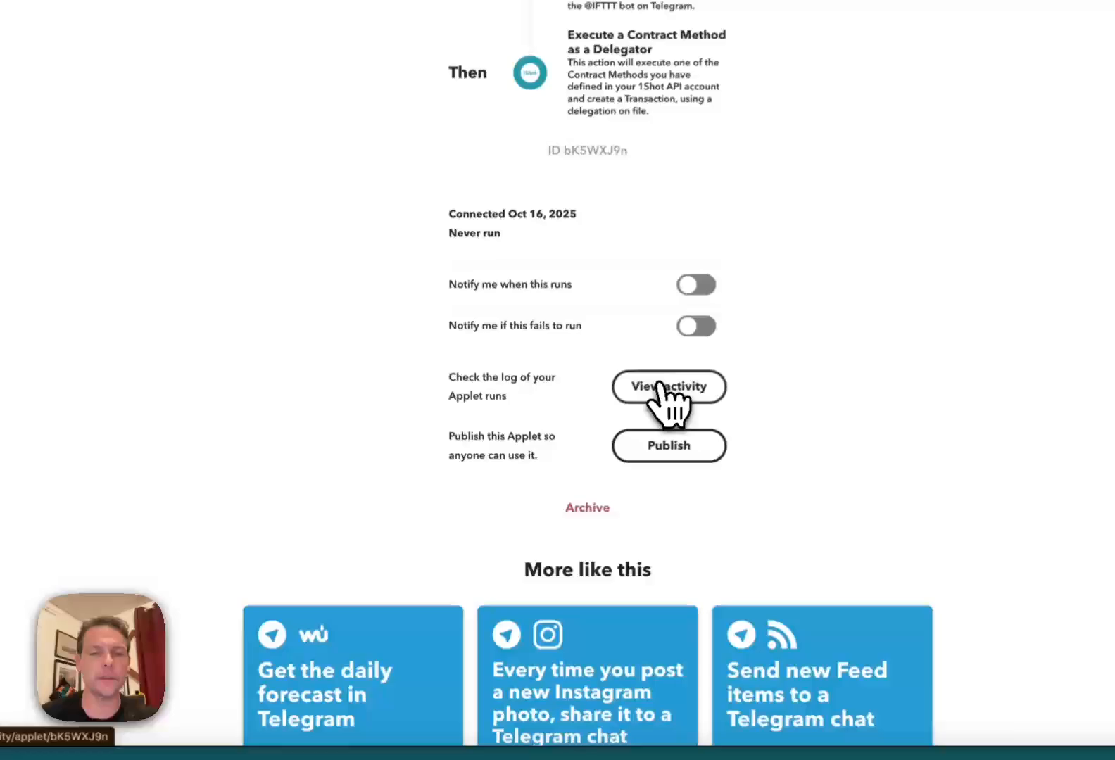
{"action": "left_click", "coordinate": [608, 435]}
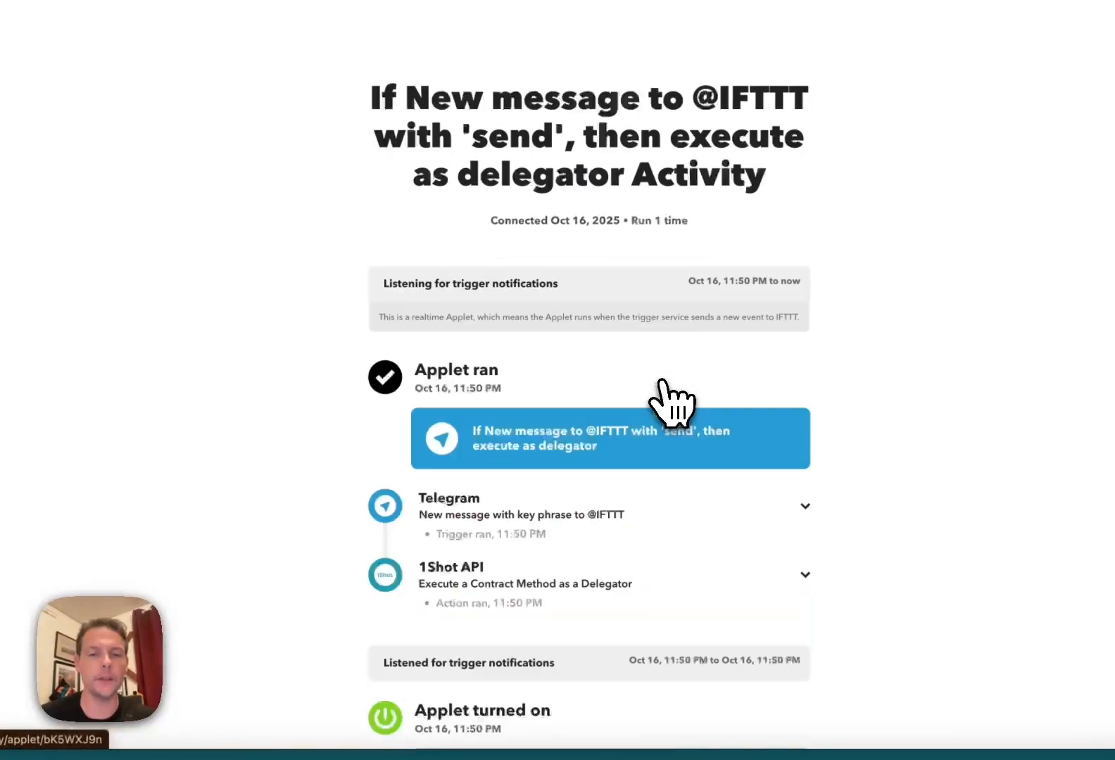
{"action": "scroll", "coordinate": [673, 405], "scroll_direction": "down", "scroll_amount": 1}
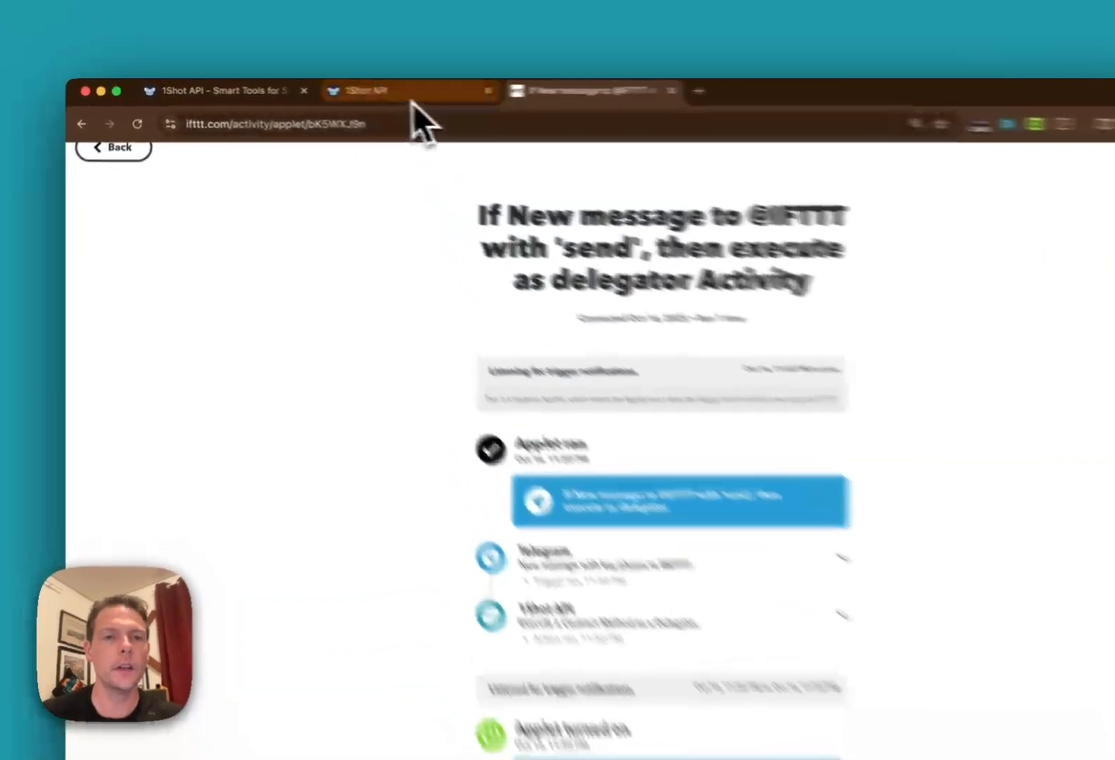
Switch to 1Shot API, open the transaction history and view the IFTTT transfer demo transaction on Etherscan.
{"action": "left_click", "coordinate": [412, 95]}
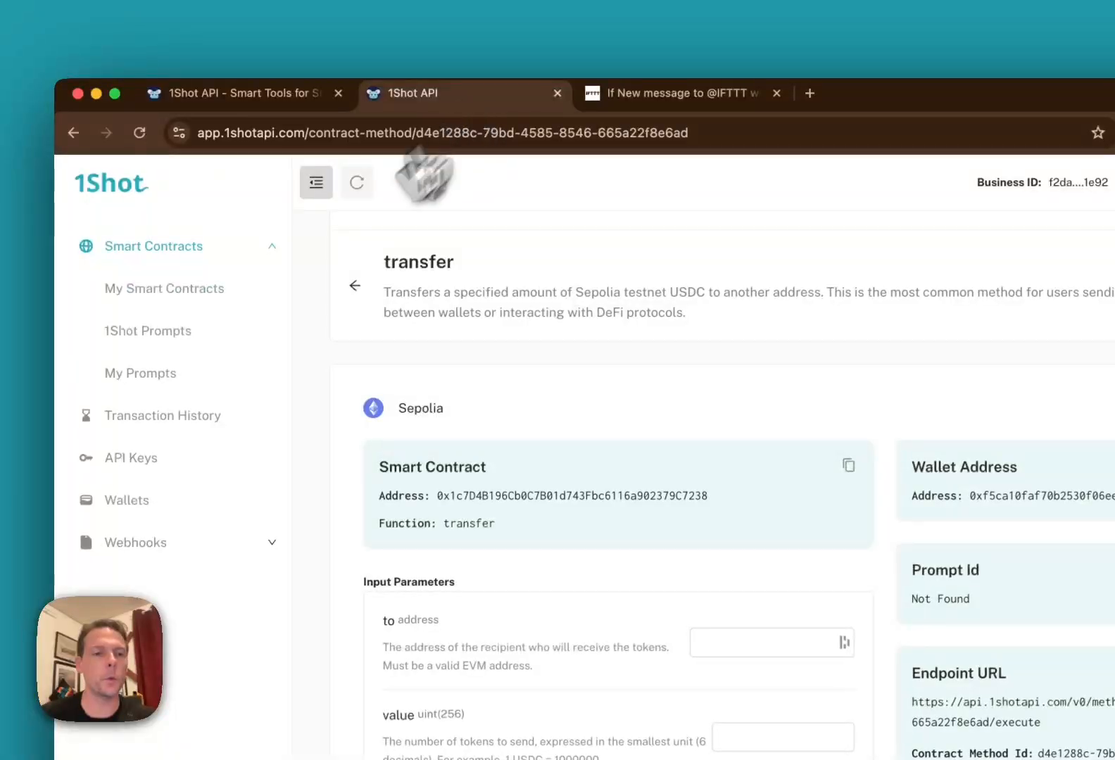
{"action": "left_click", "coordinate": [212, 426]}
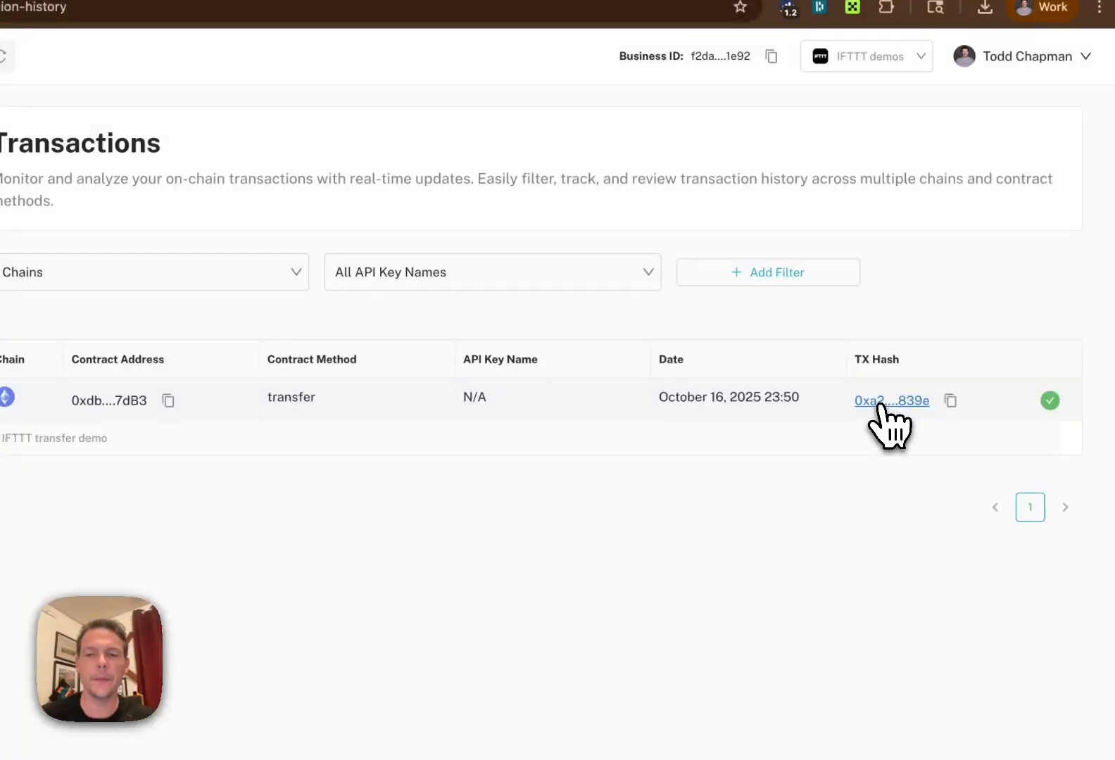
{"action": "left_click", "coordinate": [866, 408]}
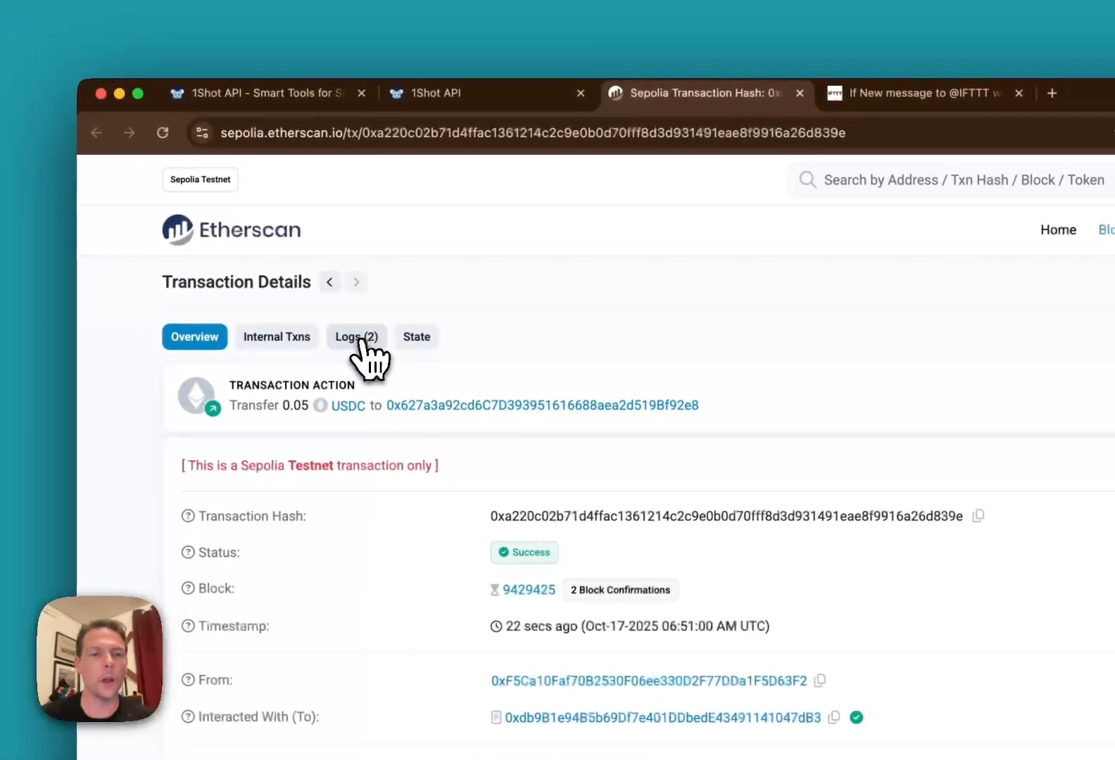
Open the transaction's event logs on Etherscan and examine the Transfer and RedeemedDelegation events.
{"action": "left_click", "coordinate": [359, 339]}
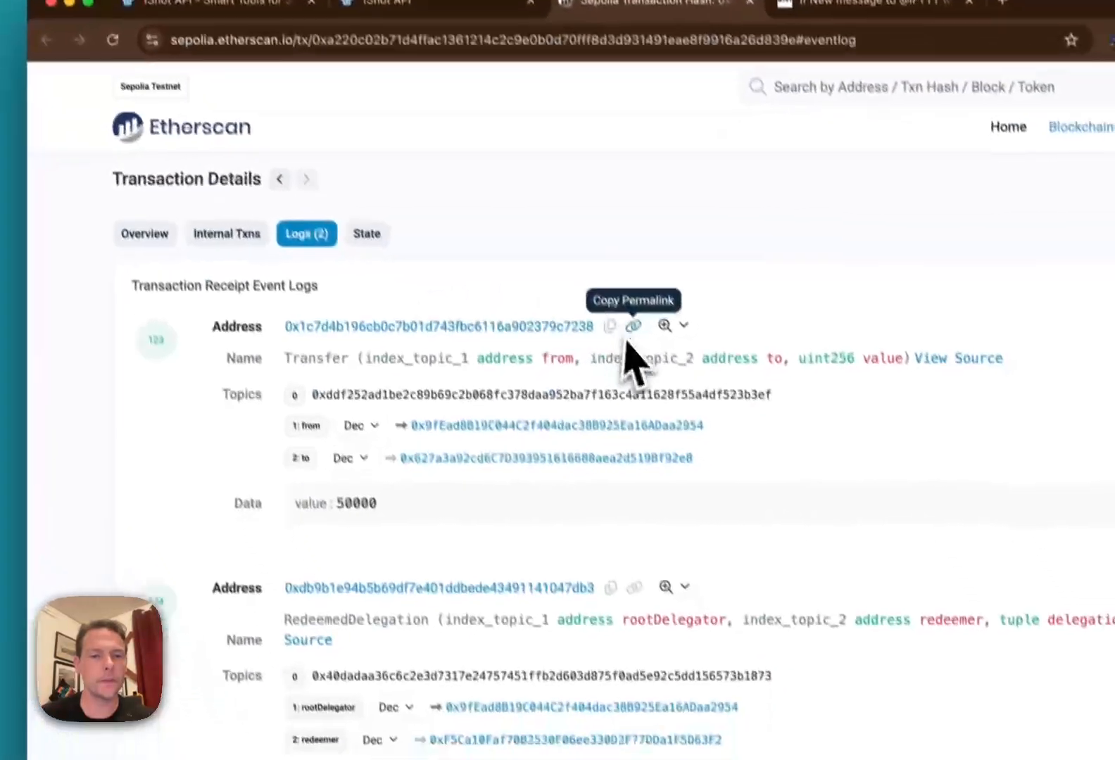
{"action": "double_click", "coordinate": [305, 299]}
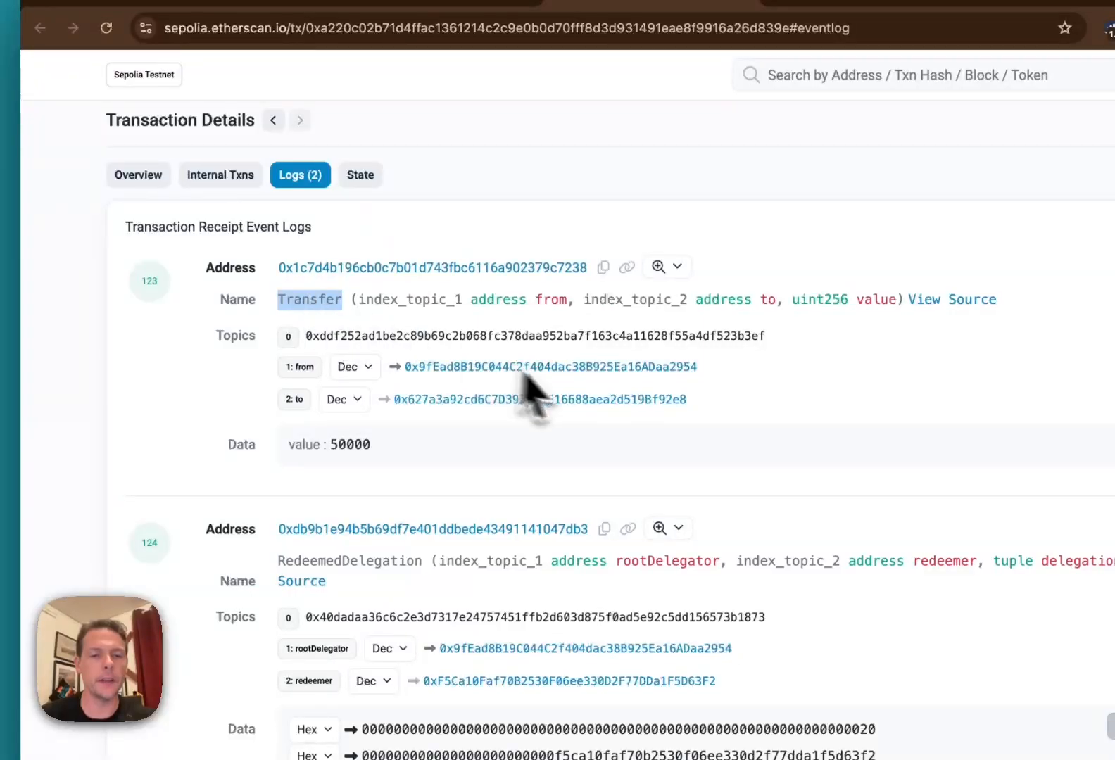
{"action": "scroll", "coordinate": [528, 391], "scroll_direction": "down", "scroll_amount": 3}
{"action": "double_click", "coordinate": [395, 363]}
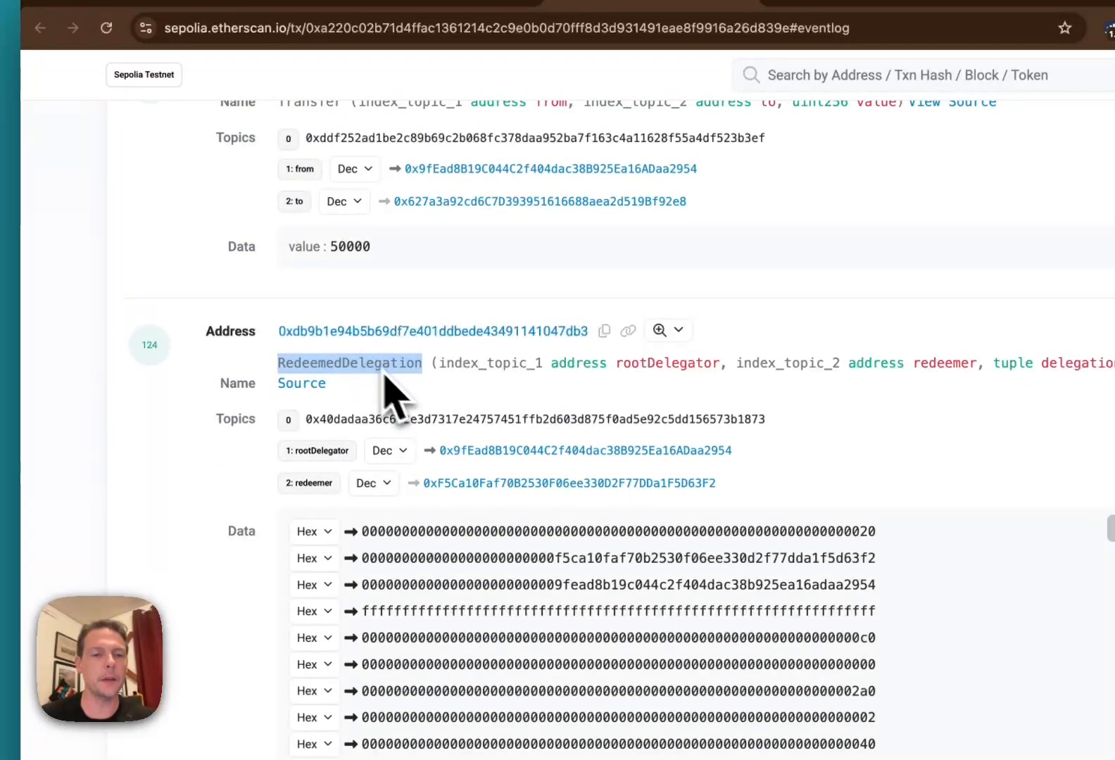
{"action": "scroll", "coordinate": [514, 454], "scroll_direction": "down", "scroll_amount": 2}
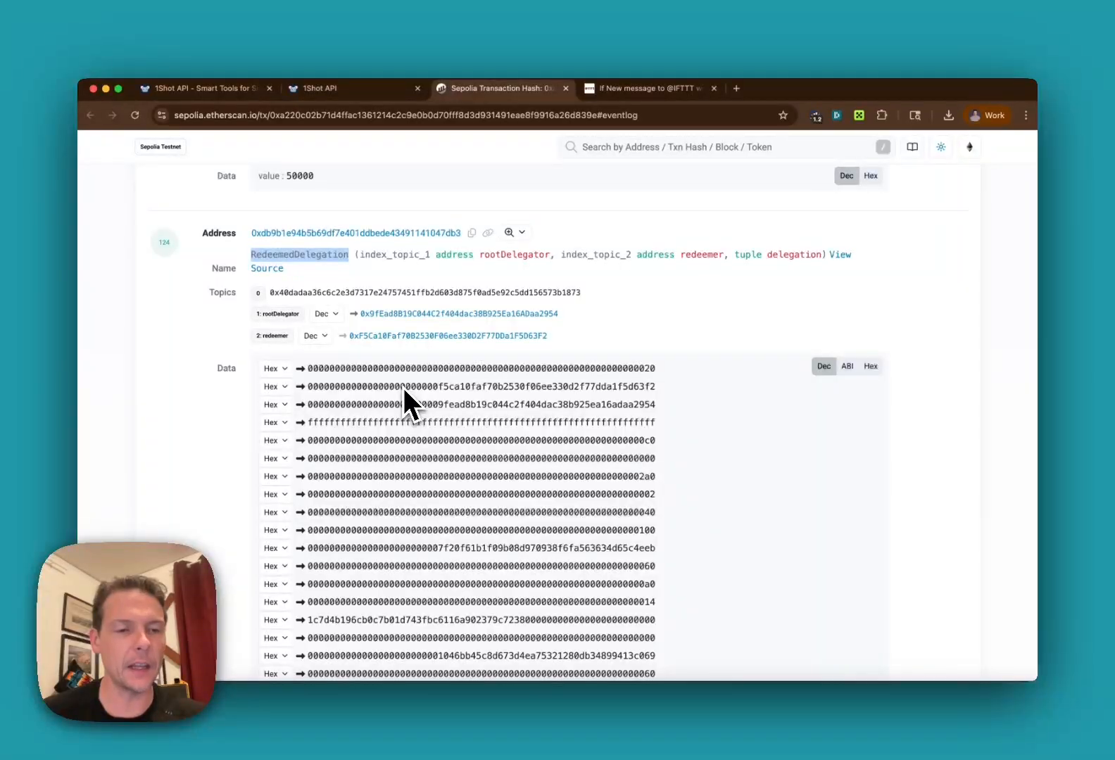
{"action": "scroll", "coordinate": [404, 386], "scroll_direction": "up", "scroll_amount": 3}
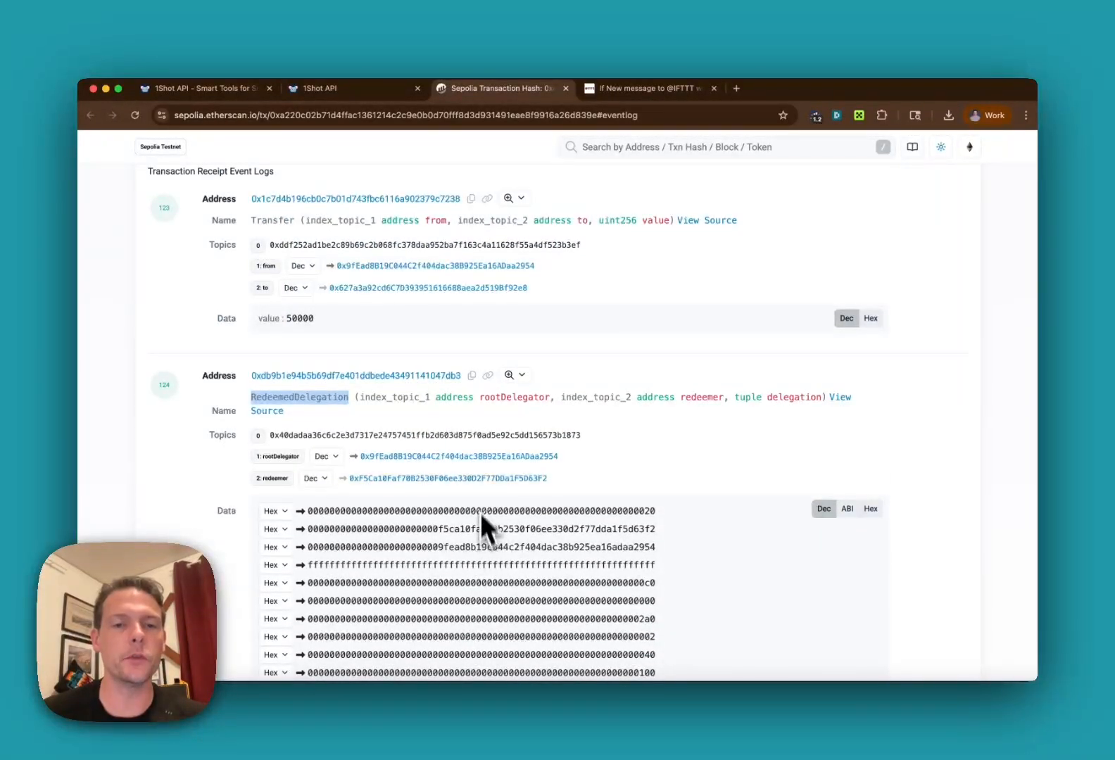
{"action": "scroll", "coordinate": [469, 278], "scroll_direction": "up", "scroll_amount": 2}
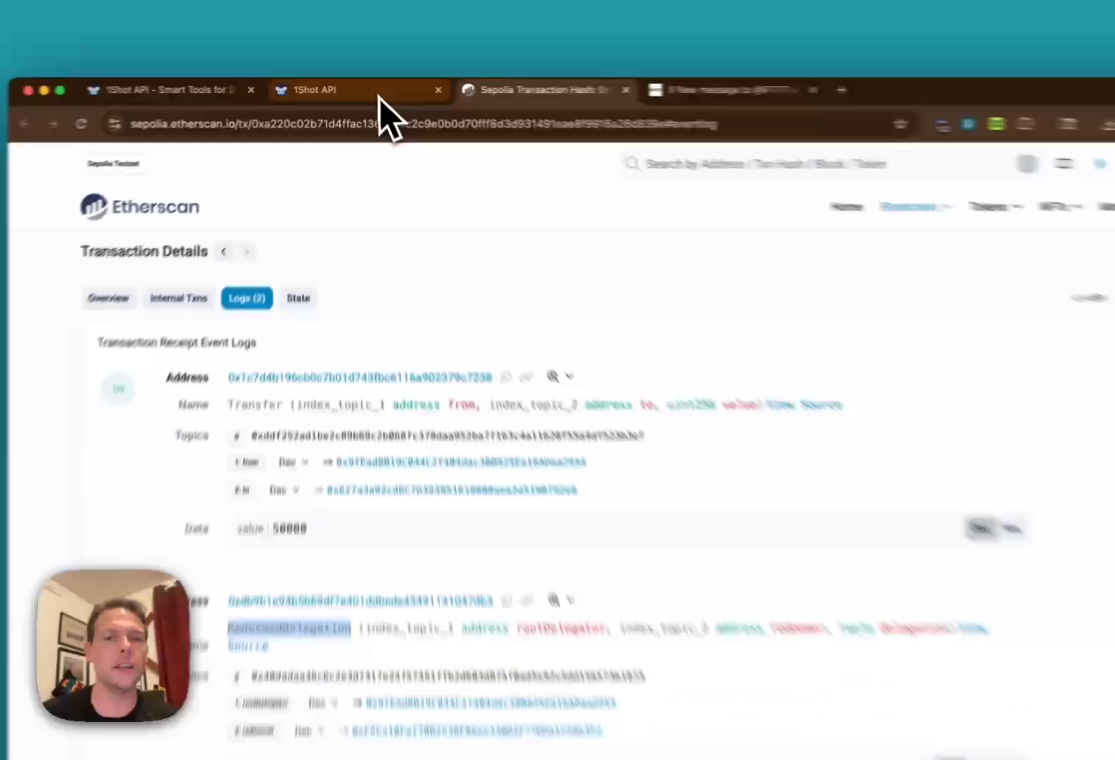
Review the 1Shot API transaction history again and return to the applet's activity log in IFTTT.
{"action": "left_click", "coordinate": [377, 91]}
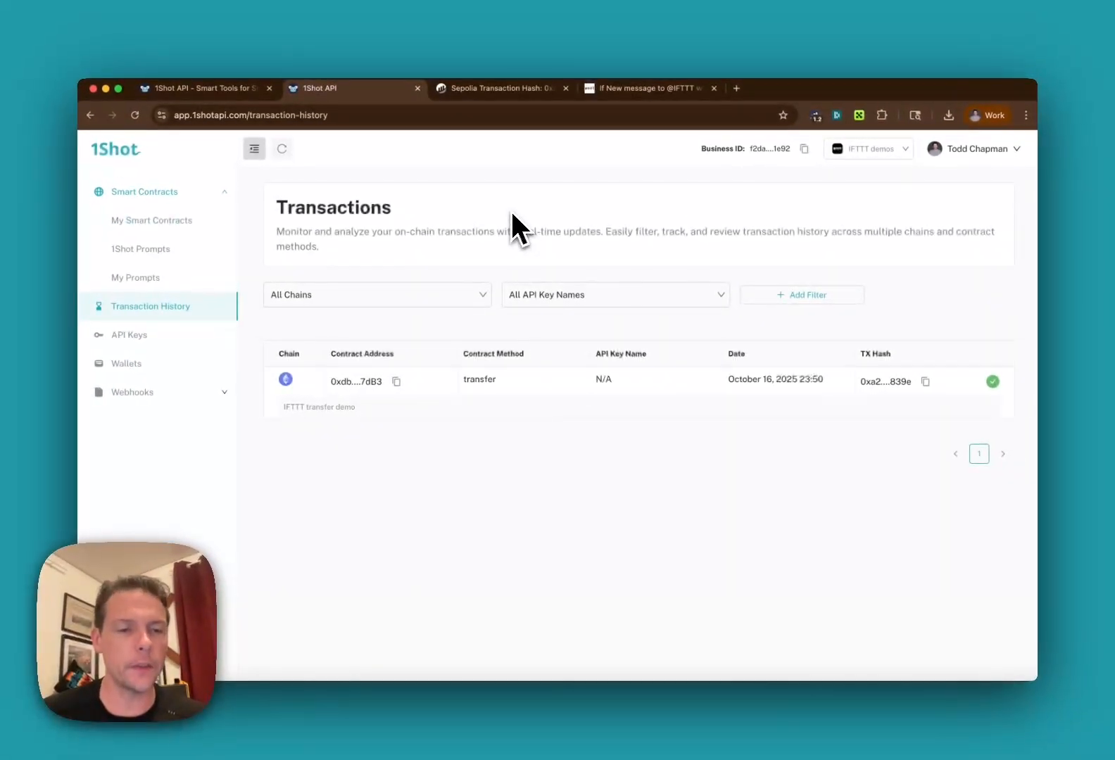
{"action": "left_click", "coordinate": [610, 89]}
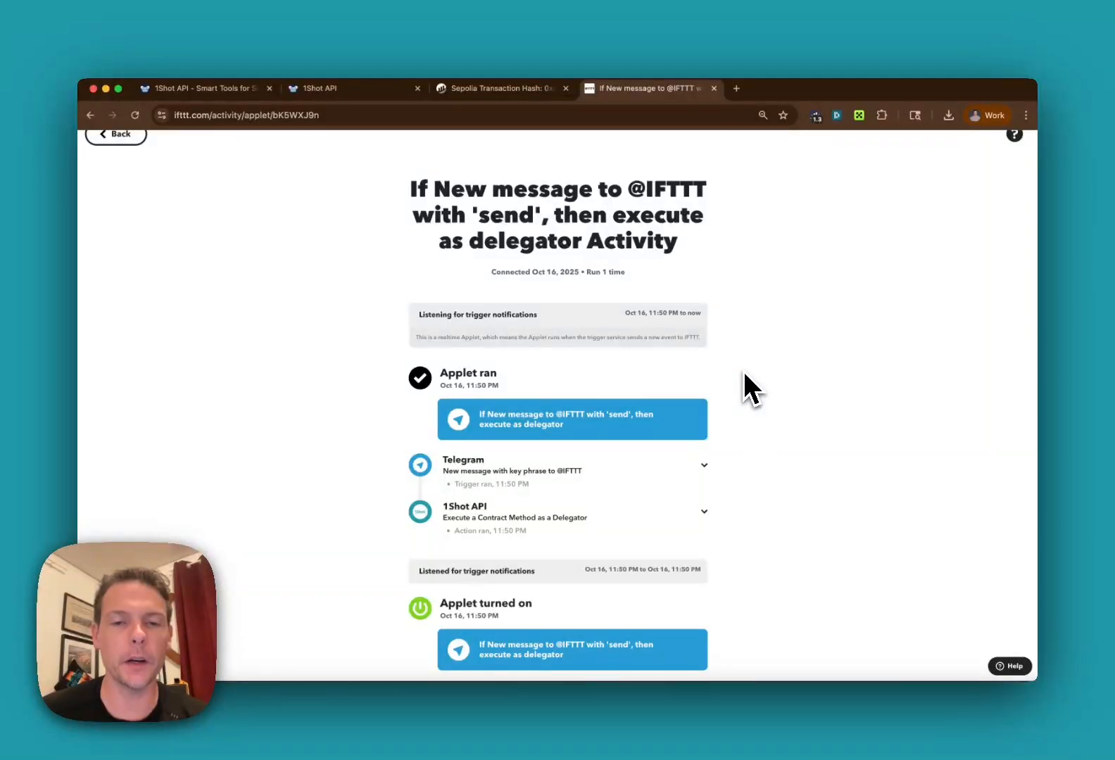
{"action": "scroll", "coordinate": [744, 373], "scroll_direction": "up", "scroll_amount": 2}
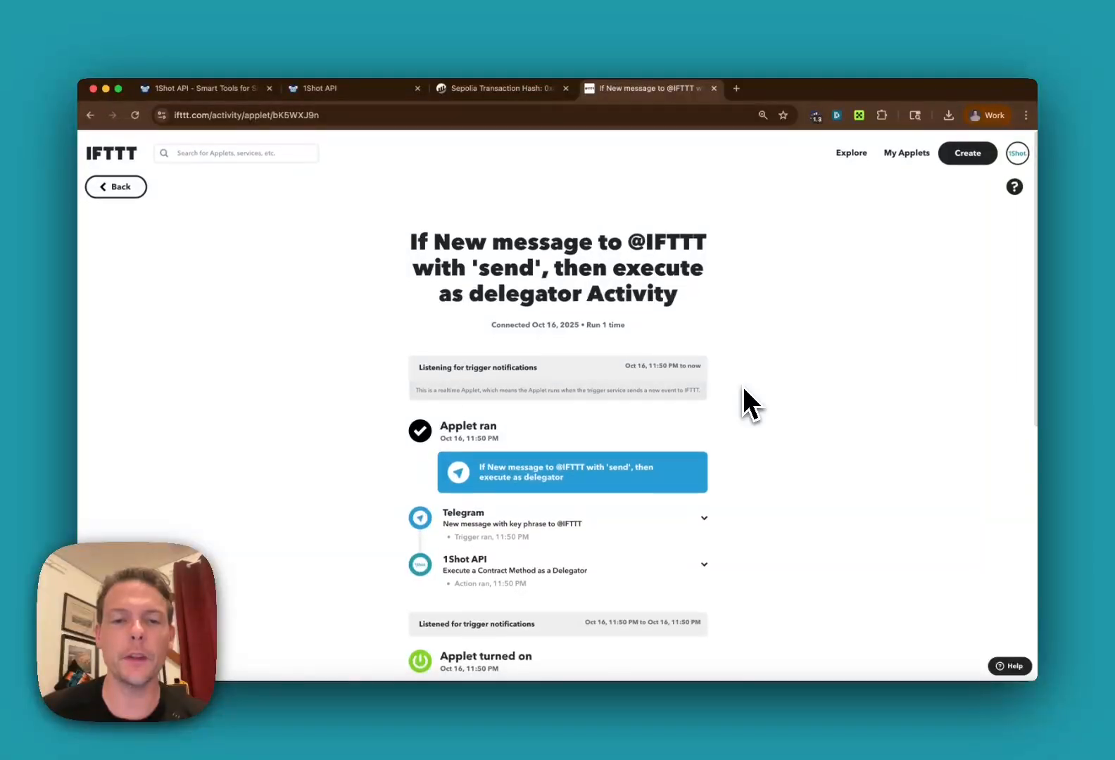